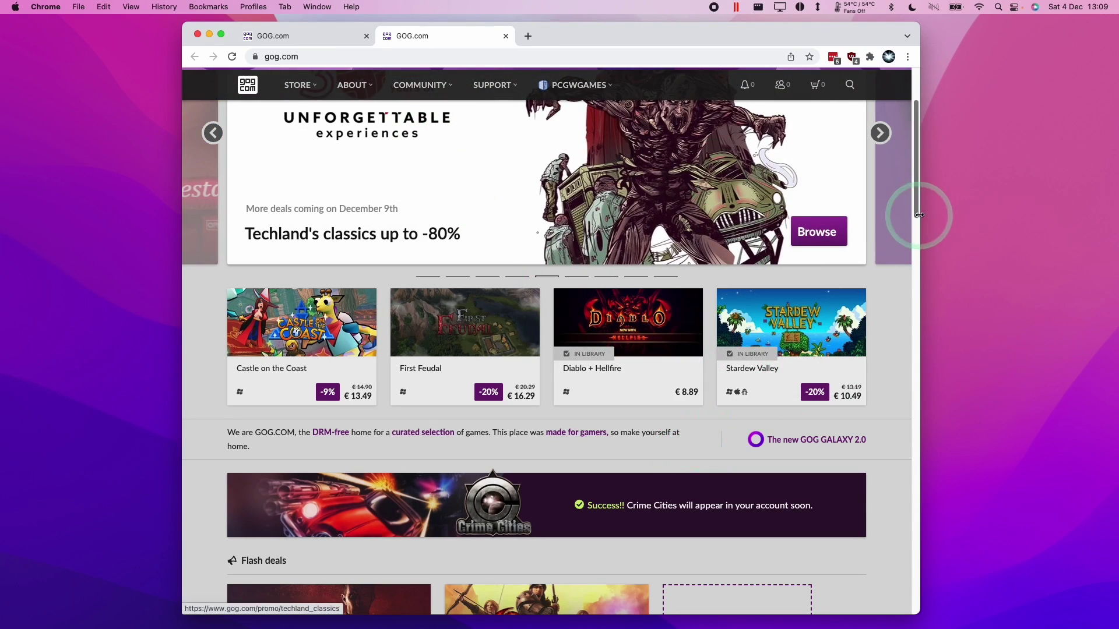
# Scroll the gog.com home page down to the featured deals and Flash deals, and reveal the full URL
pyautogui.scroll(-5, 919, 215)
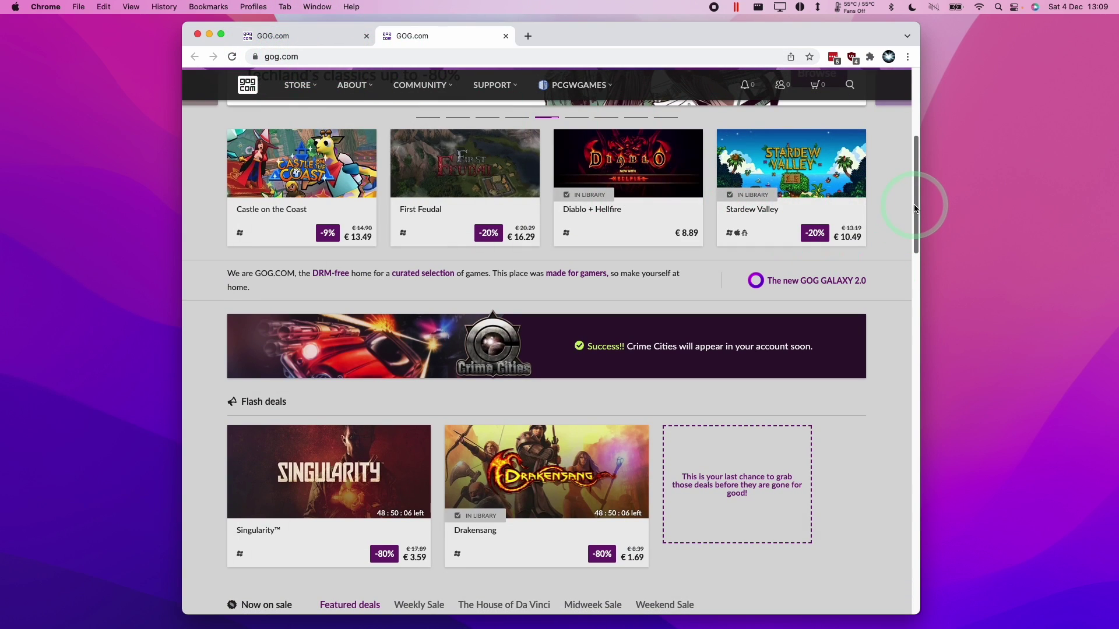
pyautogui.moveTo(916, 209); pyautogui.dragTo(916, 211)
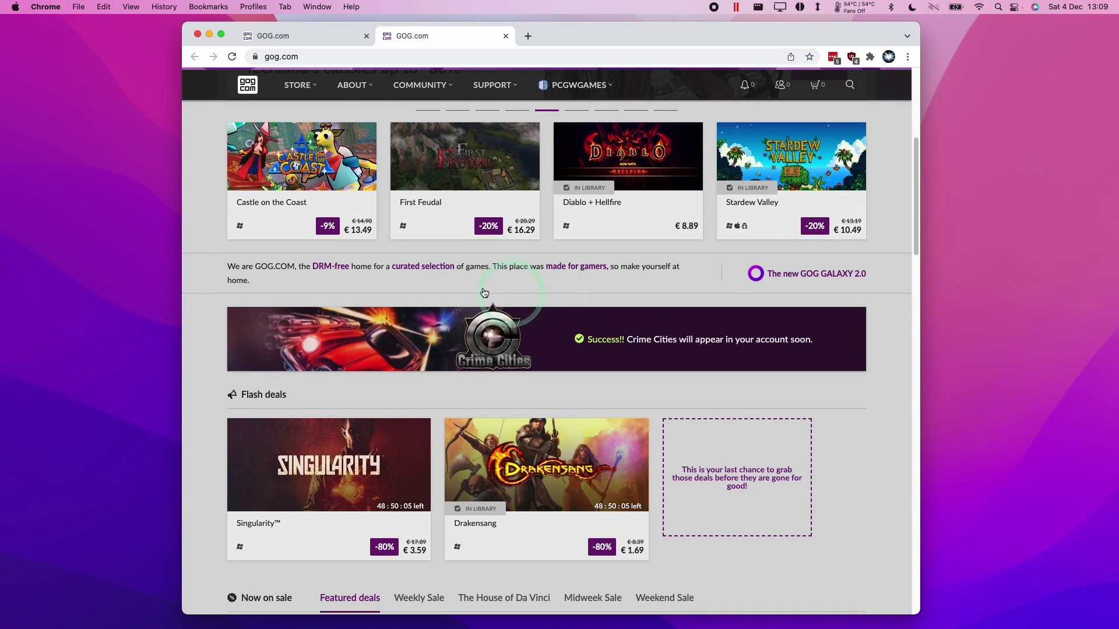
pyautogui.click(313, 57)
pyautogui.click(300, 56)
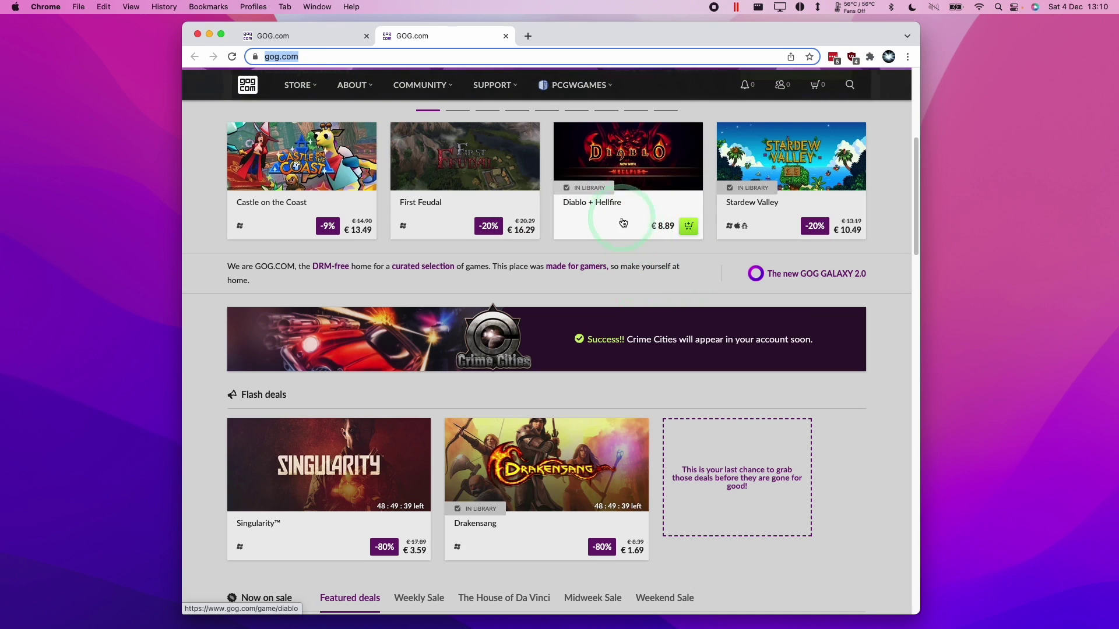
pyautogui.click(406, 56)
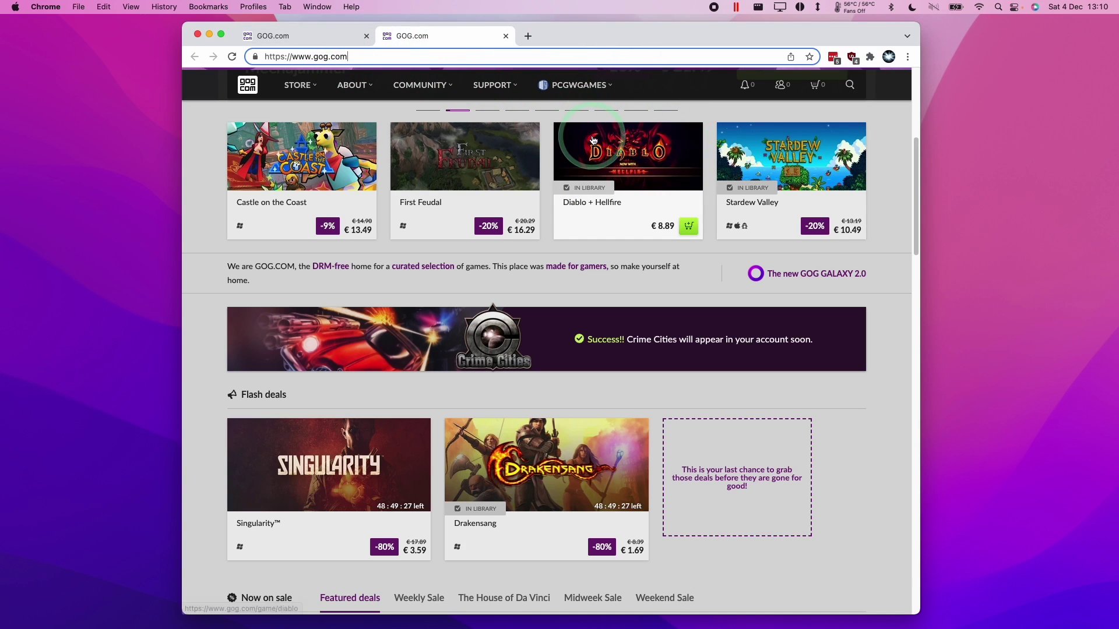
pyautogui.moveTo(274, 619)
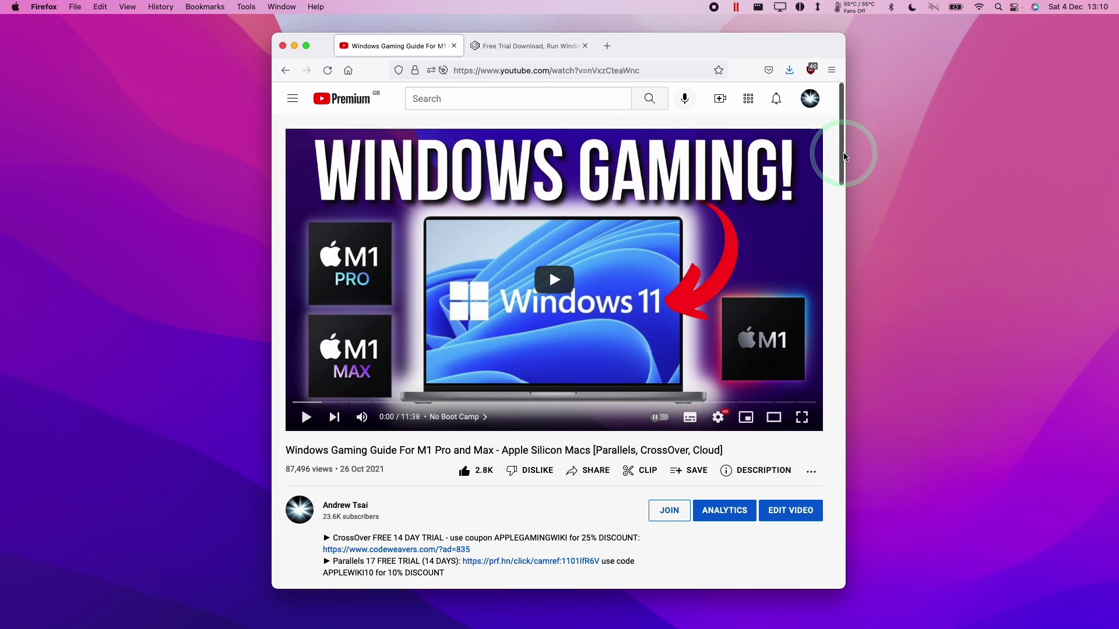
pyautogui.moveTo(507, 549); pyautogui.dragTo(327, 551)
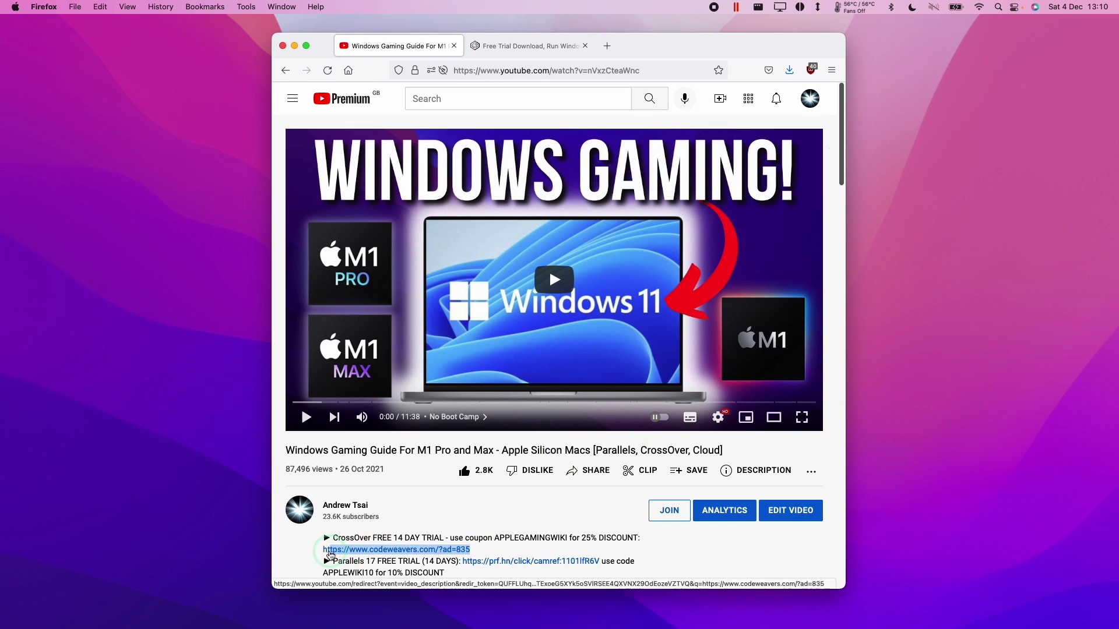
pyautogui.click(500, 553)
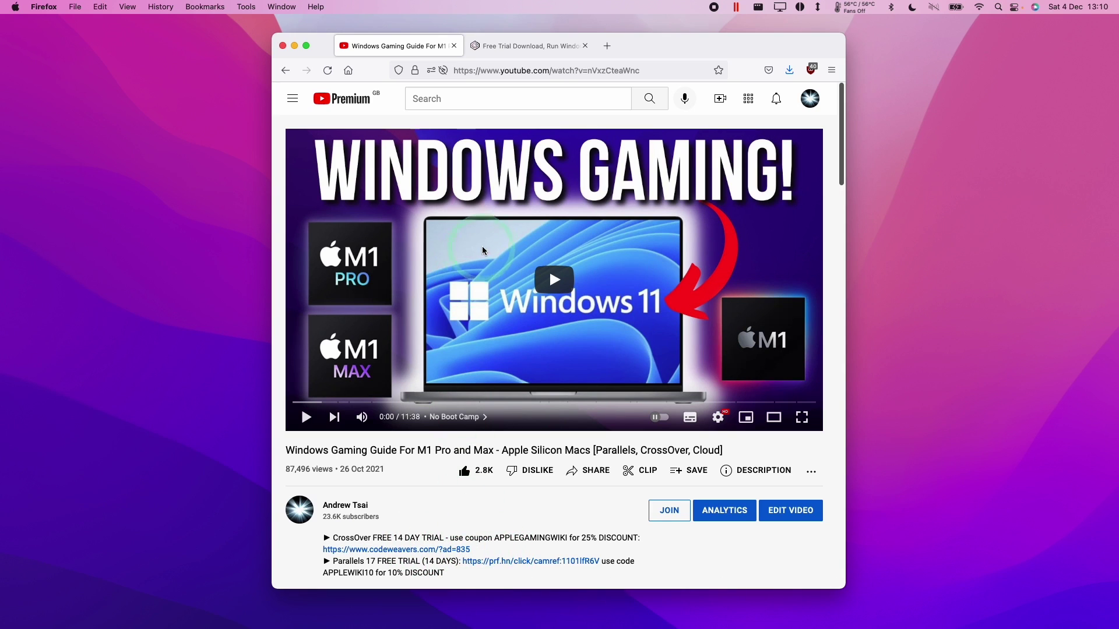
pyautogui.click(463, 550)
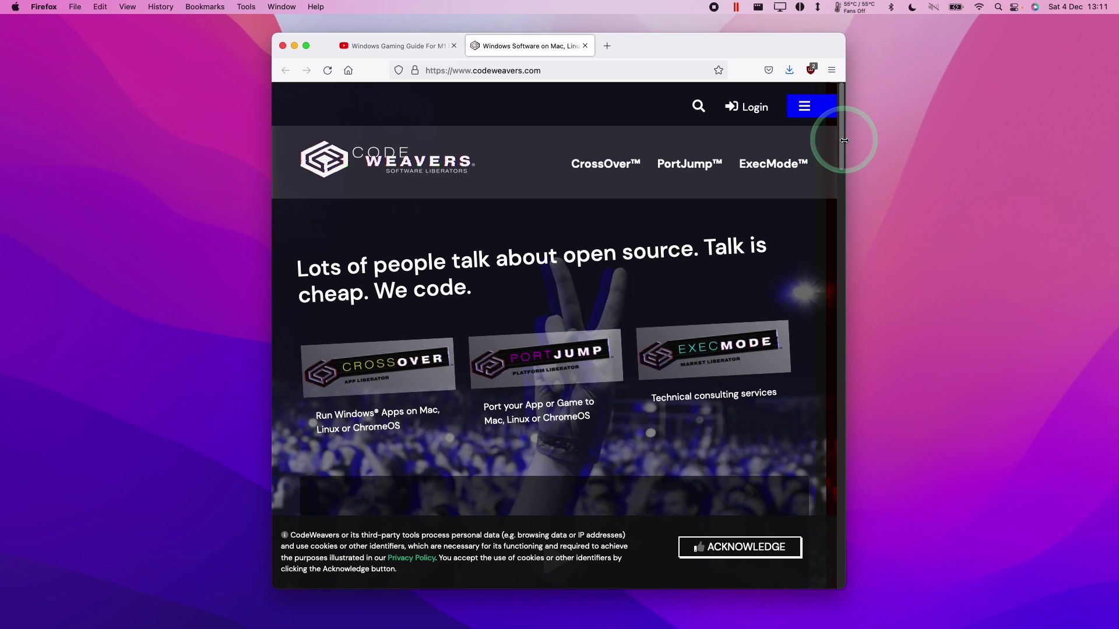
# Apply the APPLEGAMINGWIKI promo code on the CrossOver store page, bringing CrossOver+ to £36.00
pyautogui.moveTo(840, 138); pyautogui.dragTo(798, 250)
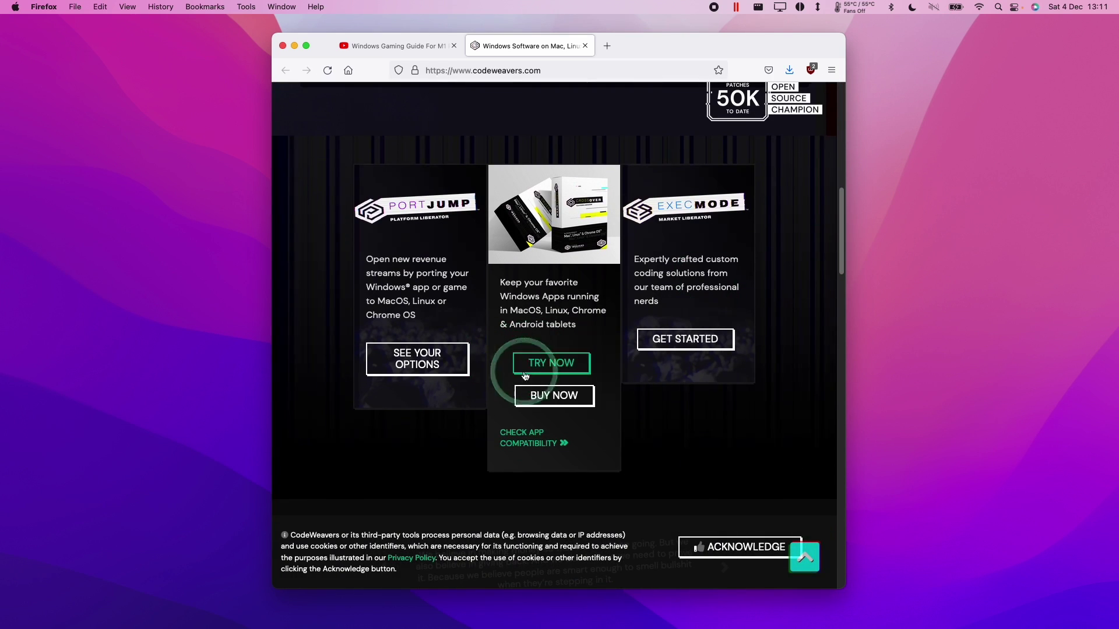
pyautogui.click(555, 394)
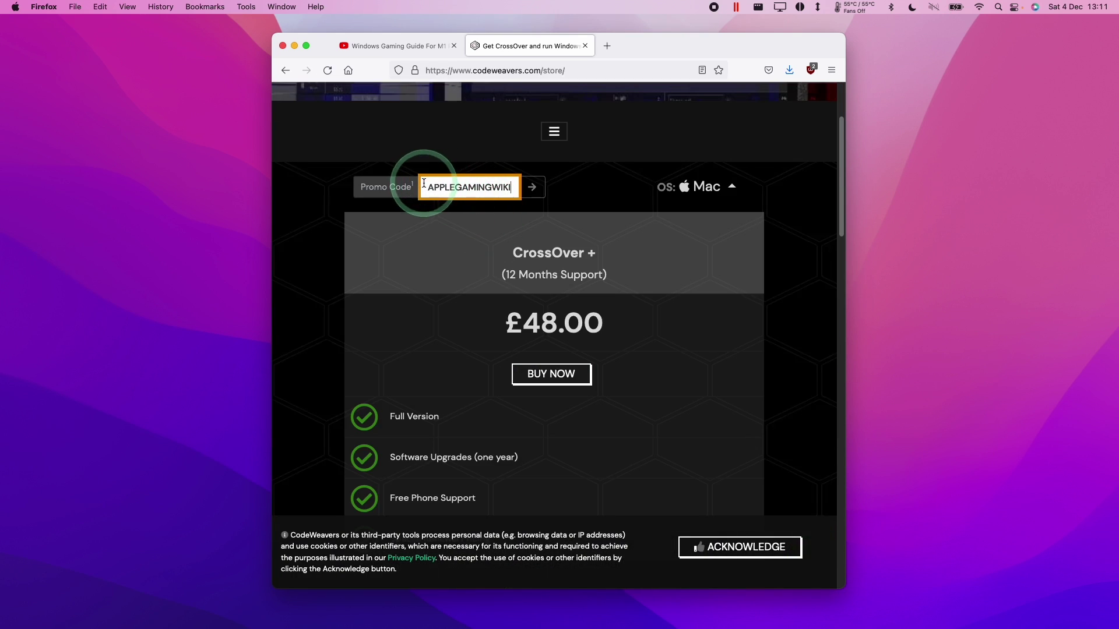
pyautogui.moveTo(424, 187); pyautogui.dragTo(525, 193)
pyautogui.click(533, 187)
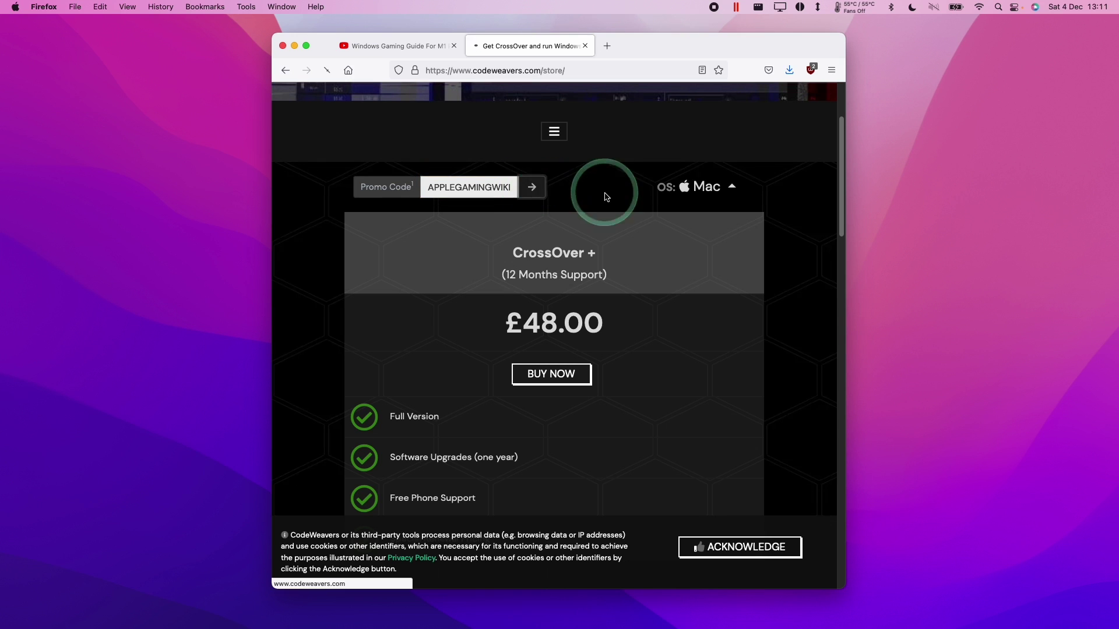
pyautogui.moveTo(559, 271); pyautogui.dragTo(670, 260)
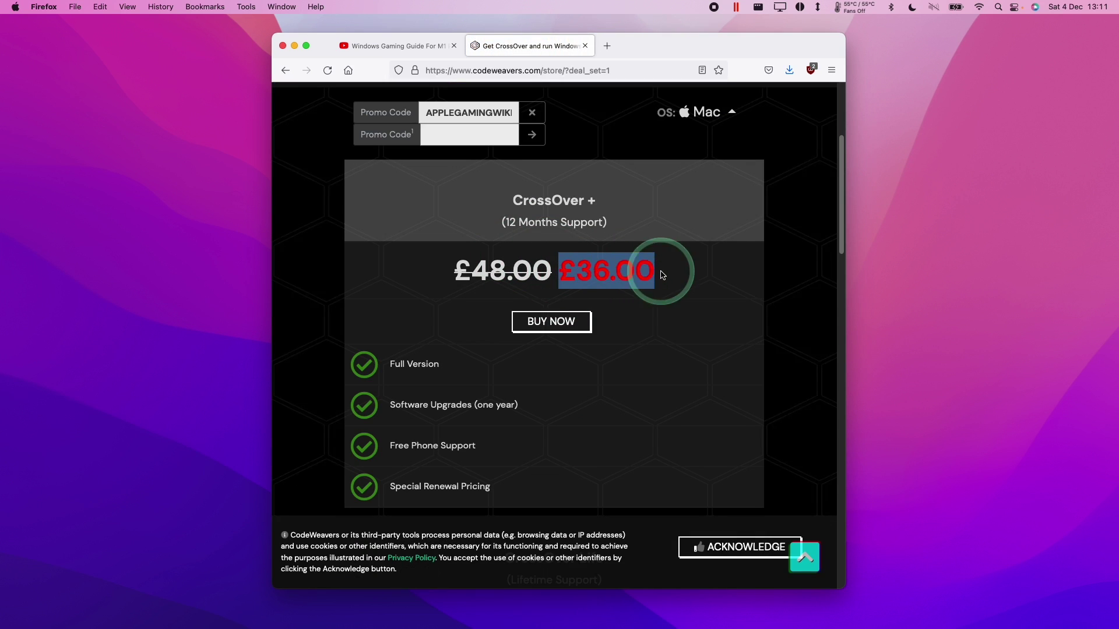
pyautogui.click(657, 294)
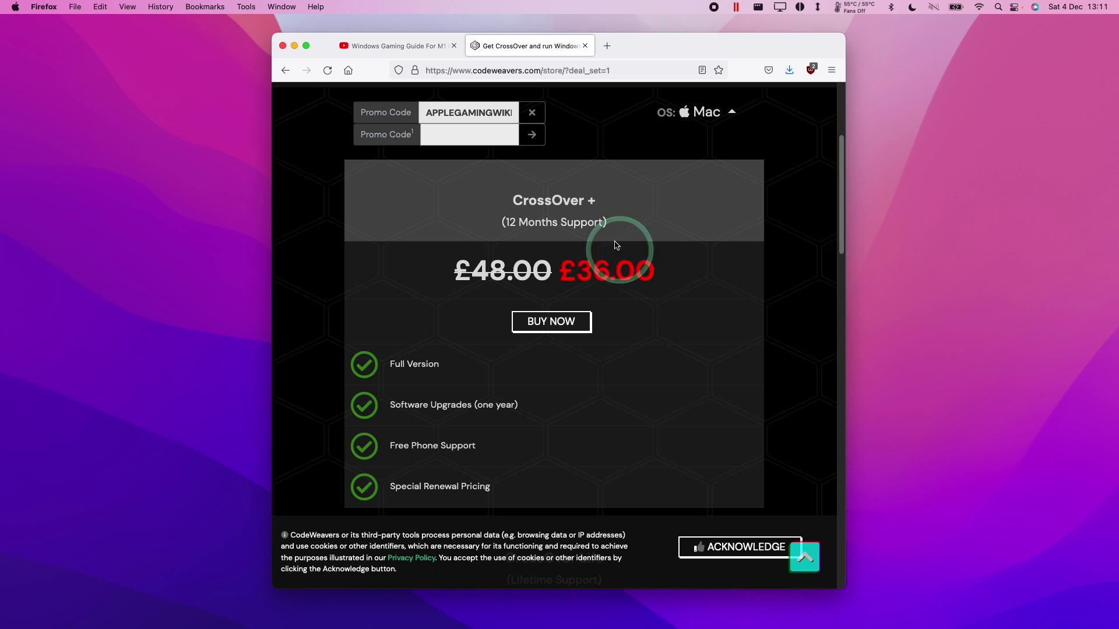
# Go back and open the CrossOver trial download form, then get the crossover-21.1.0.zip download
pyautogui.click(286, 70)
pyautogui.click(525, 368)
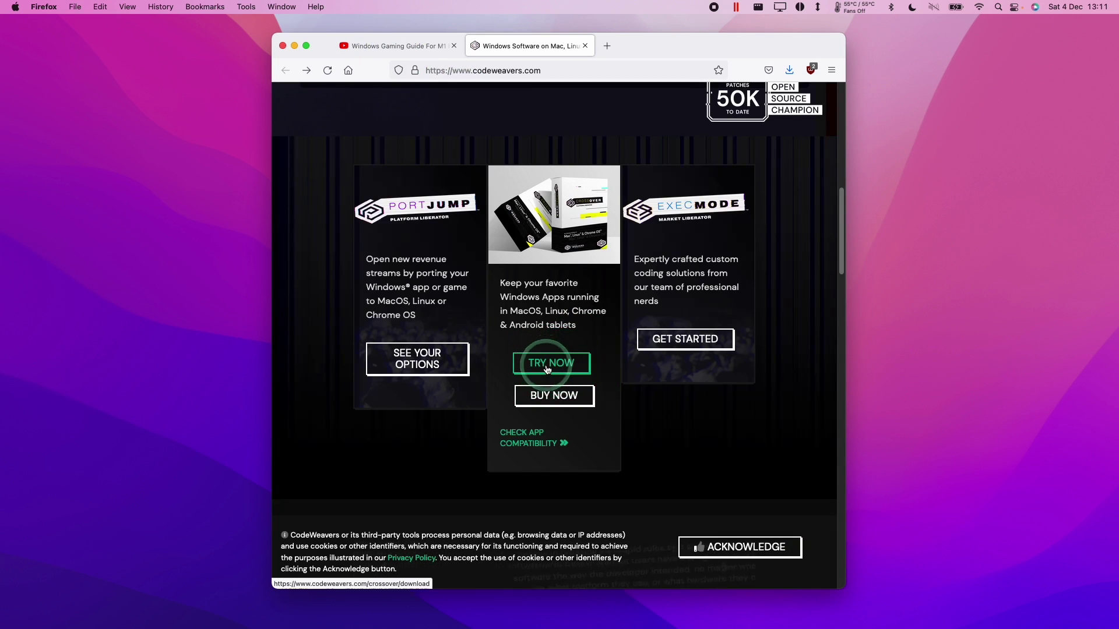
pyautogui.scroll(-5, 537, 355)
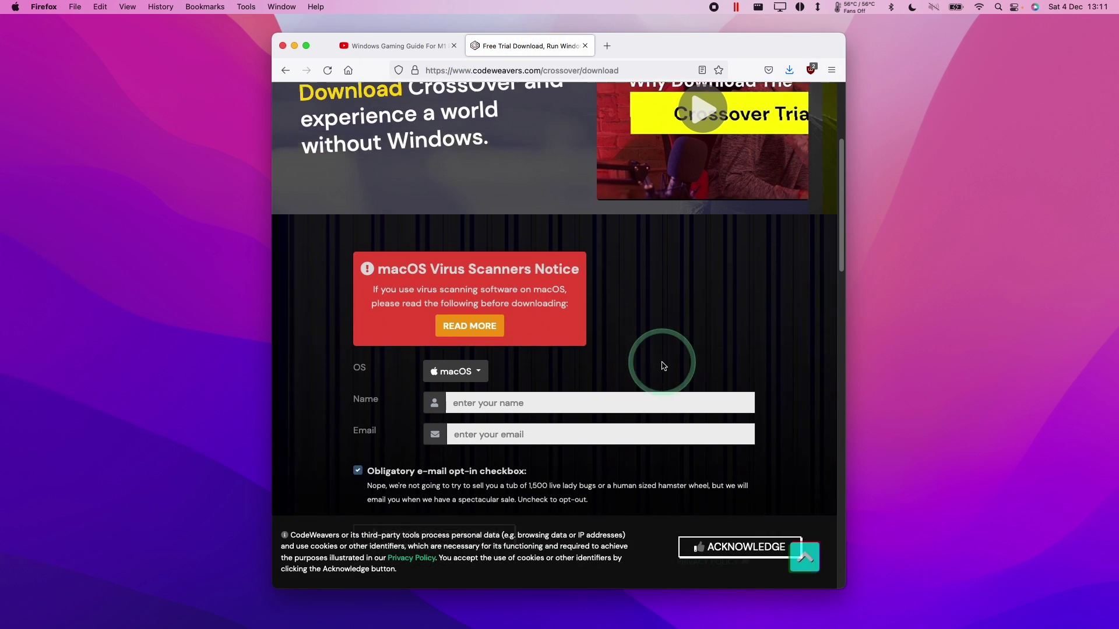
pyautogui.click(499, 356)
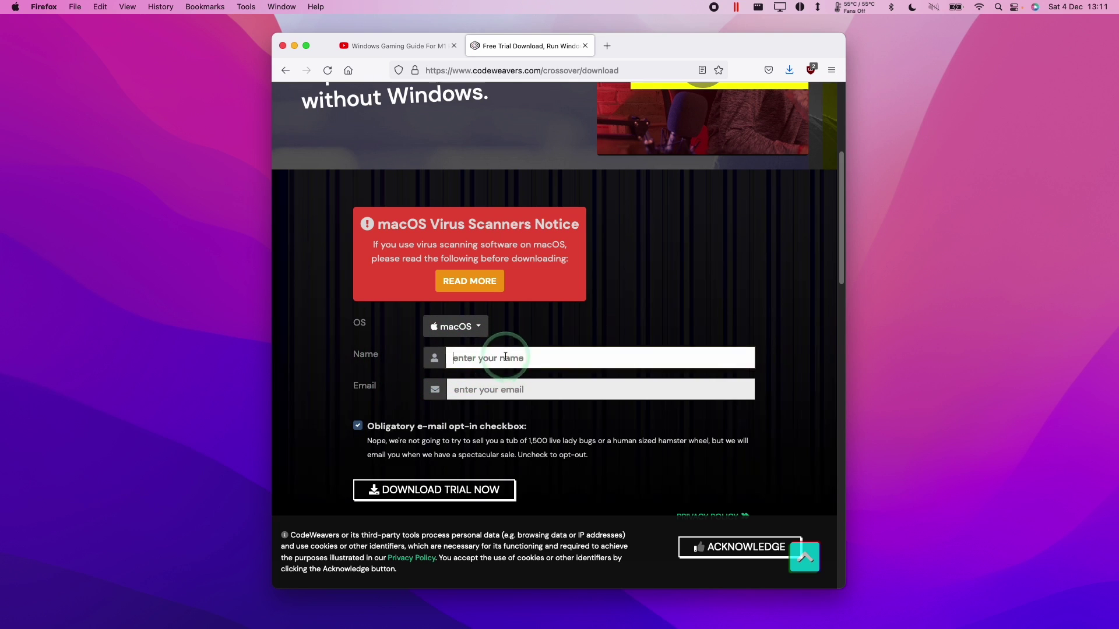
pyautogui.click(460, 385)
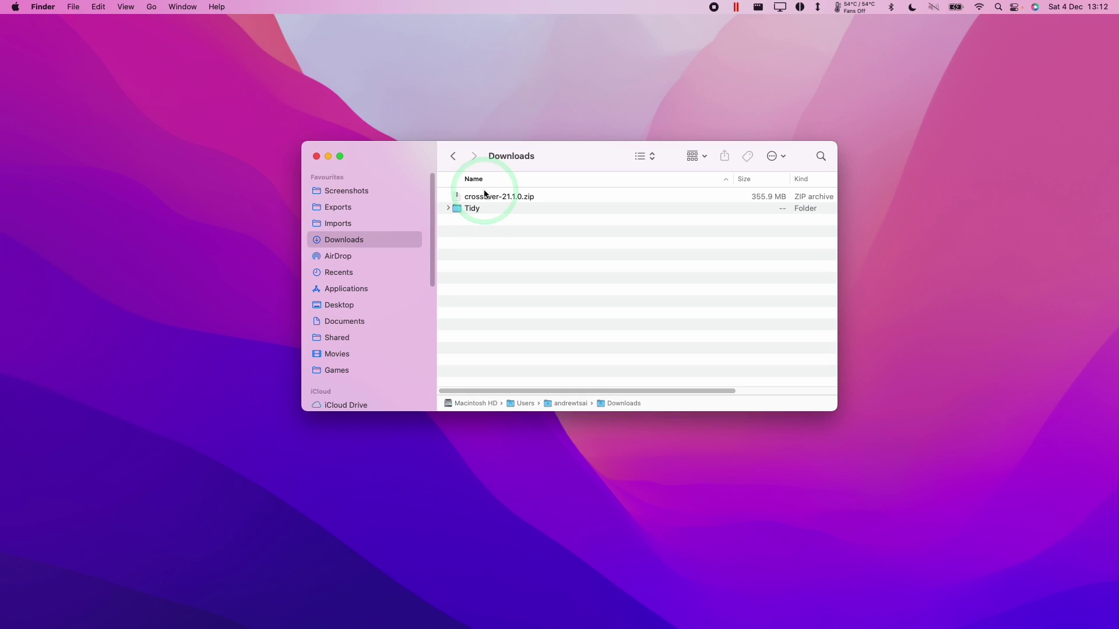
pyautogui.click(470, 198)
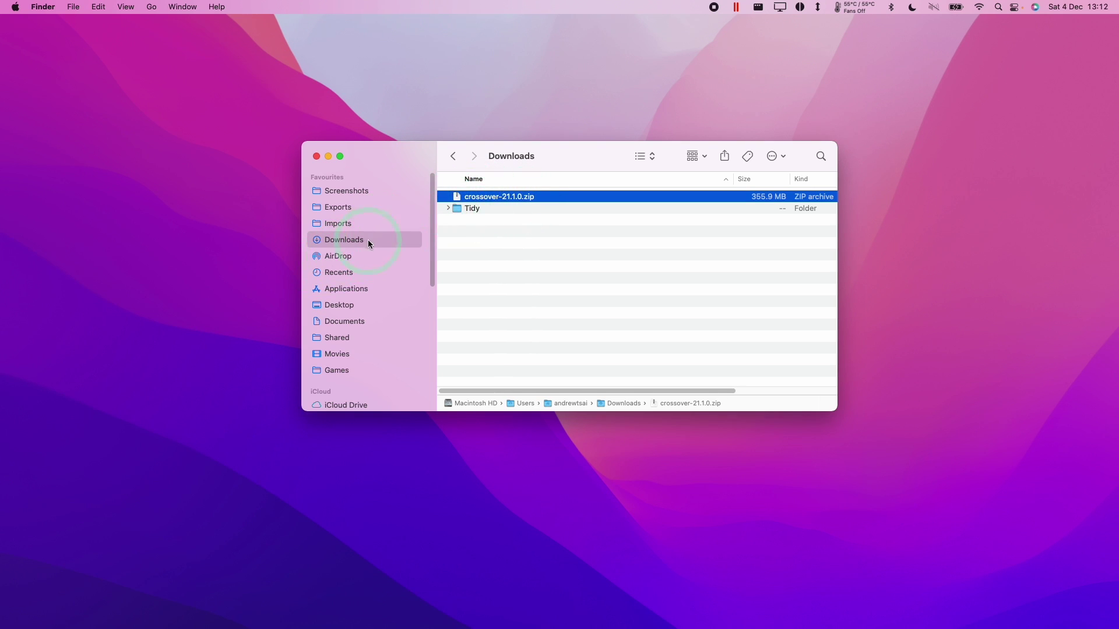
# Unzip crossover-21.1.0.zip, move the CrossOver app into Applications, and launch it from there
pyautogui.doubleClick(500, 196)
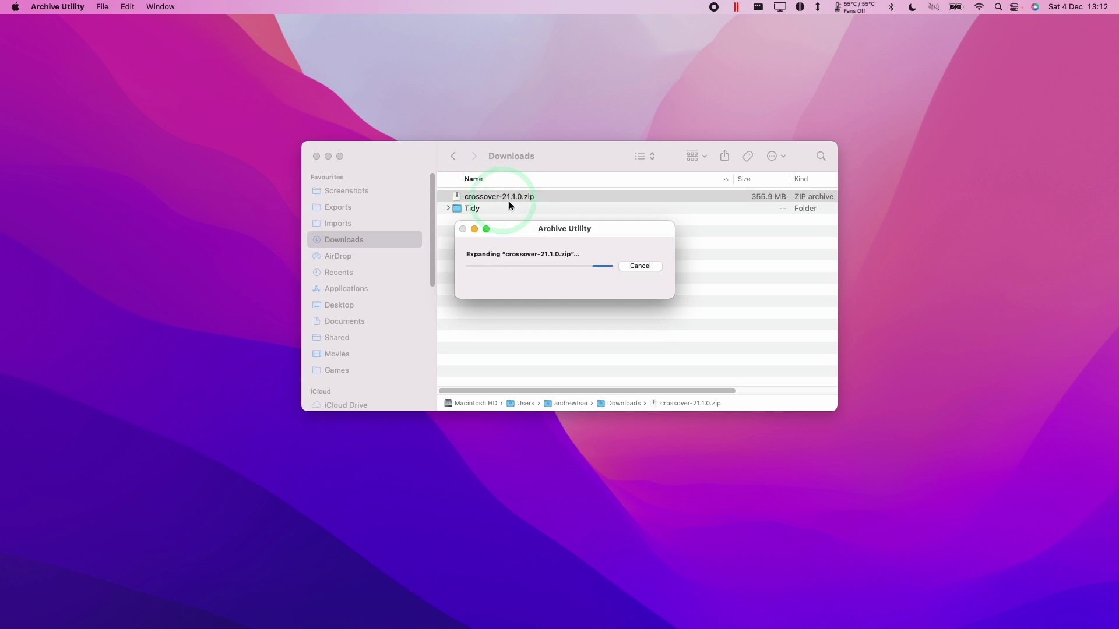
pyautogui.moveTo(491, 198); pyautogui.dragTo(398, 290)
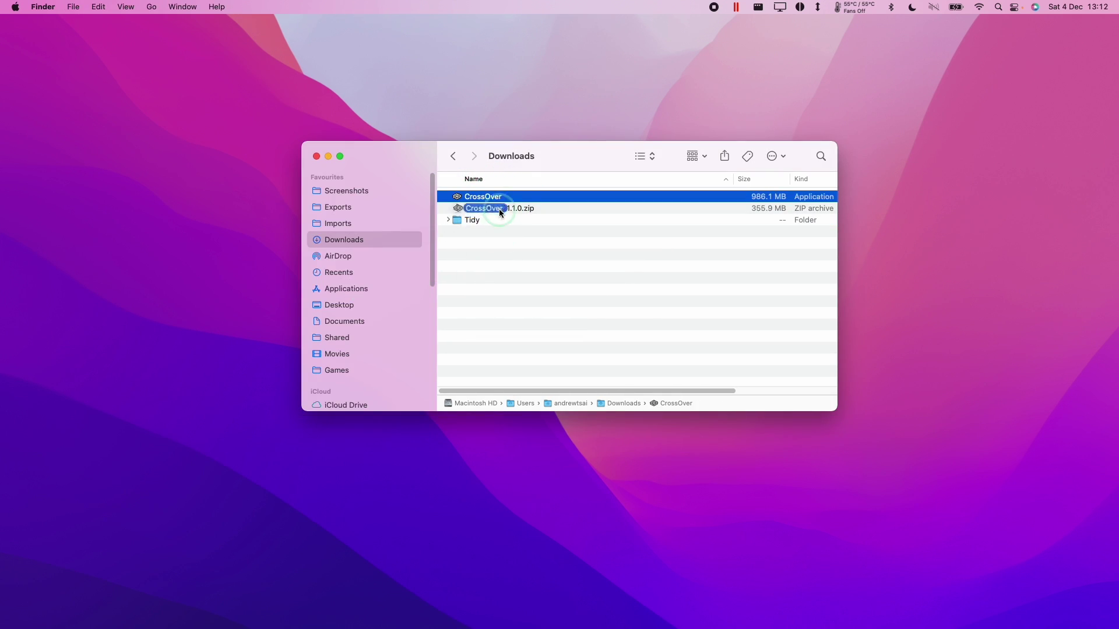
pyautogui.press('super+shift+a')
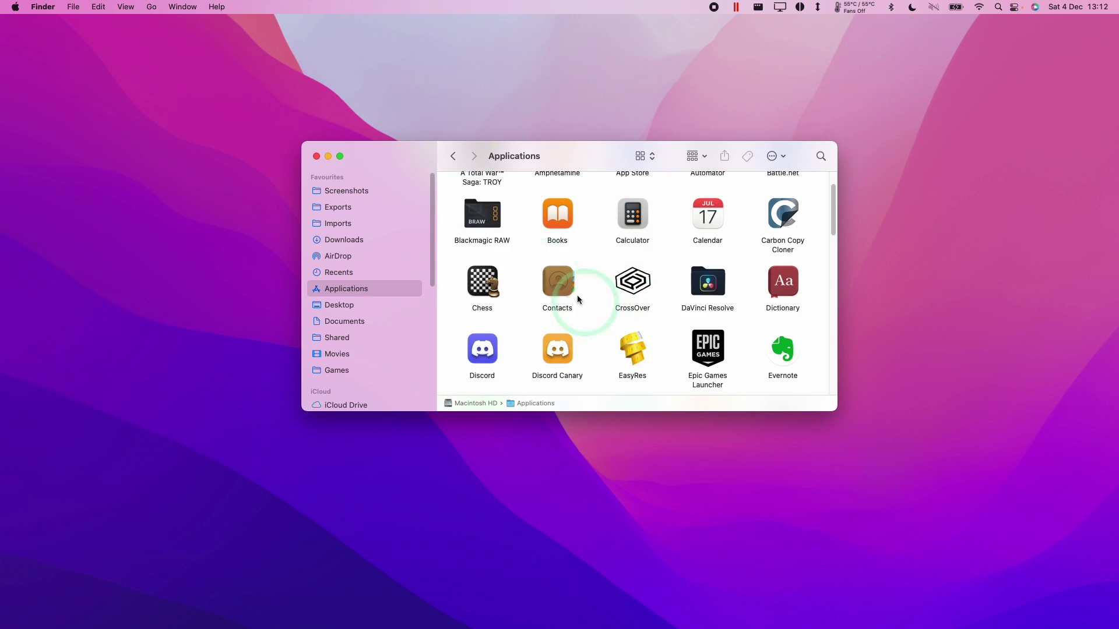
pyautogui.click(629, 291)
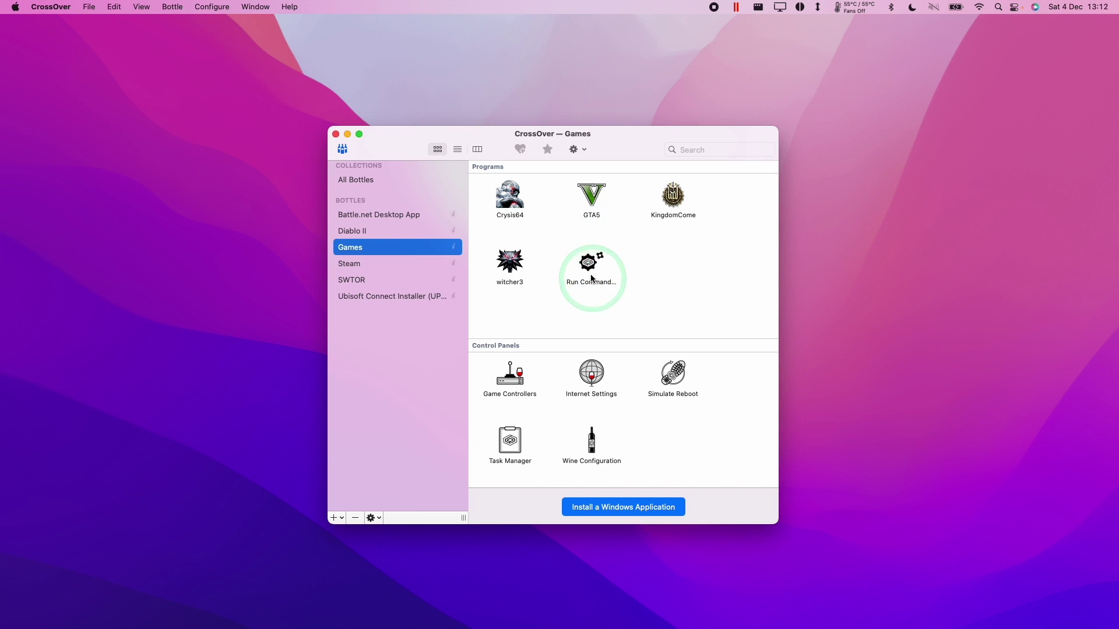
# Start a new bottle, keeping Windows 7 64-bit as its type
pyautogui.click(413, 181)
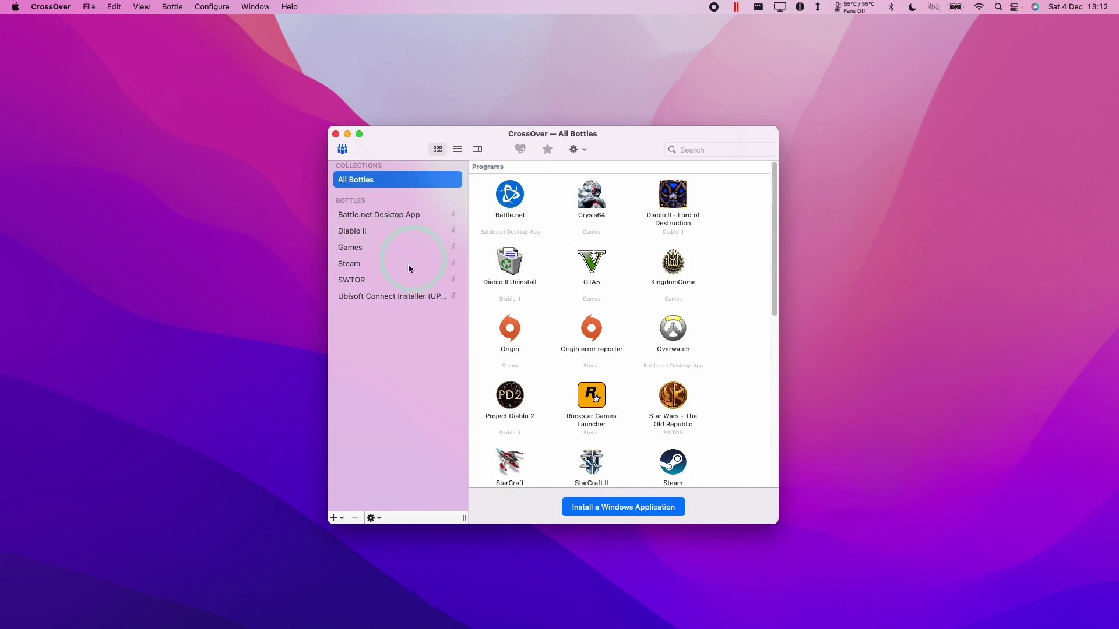
pyautogui.click(334, 518)
pyautogui.click(343, 535)
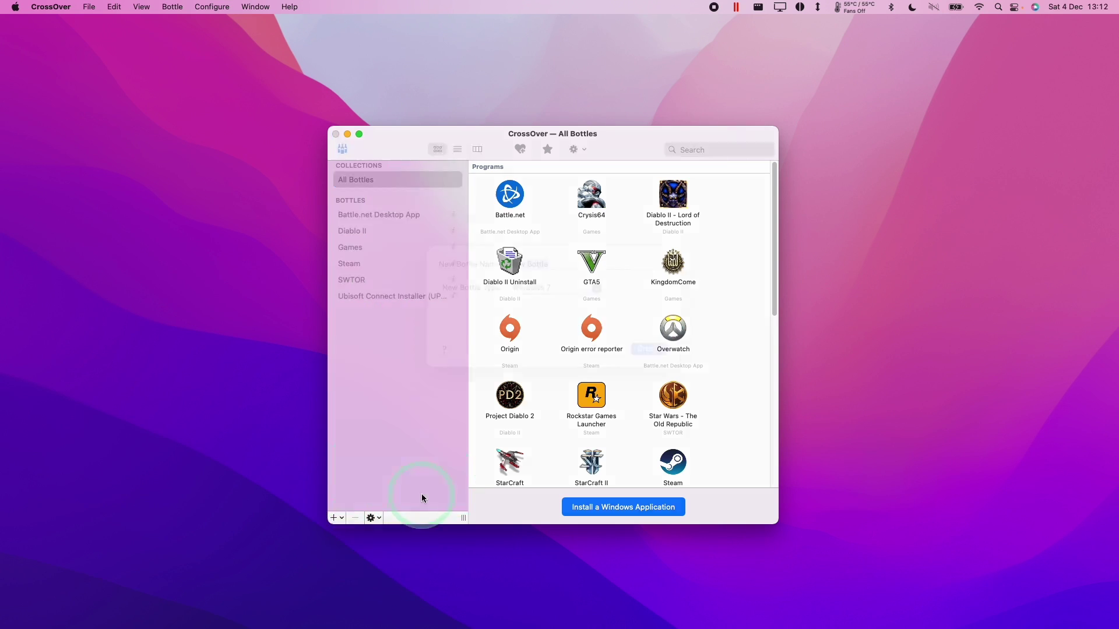
pyautogui.click(531, 310)
pyautogui.click(539, 321)
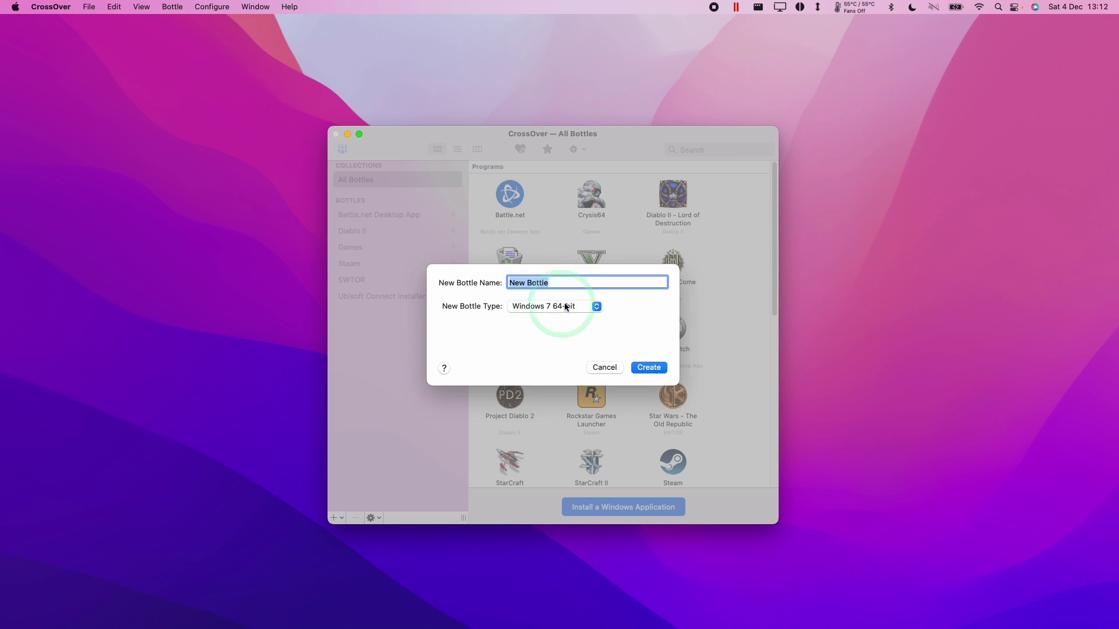
pyautogui.click(532, 306)
pyautogui.click(632, 319)
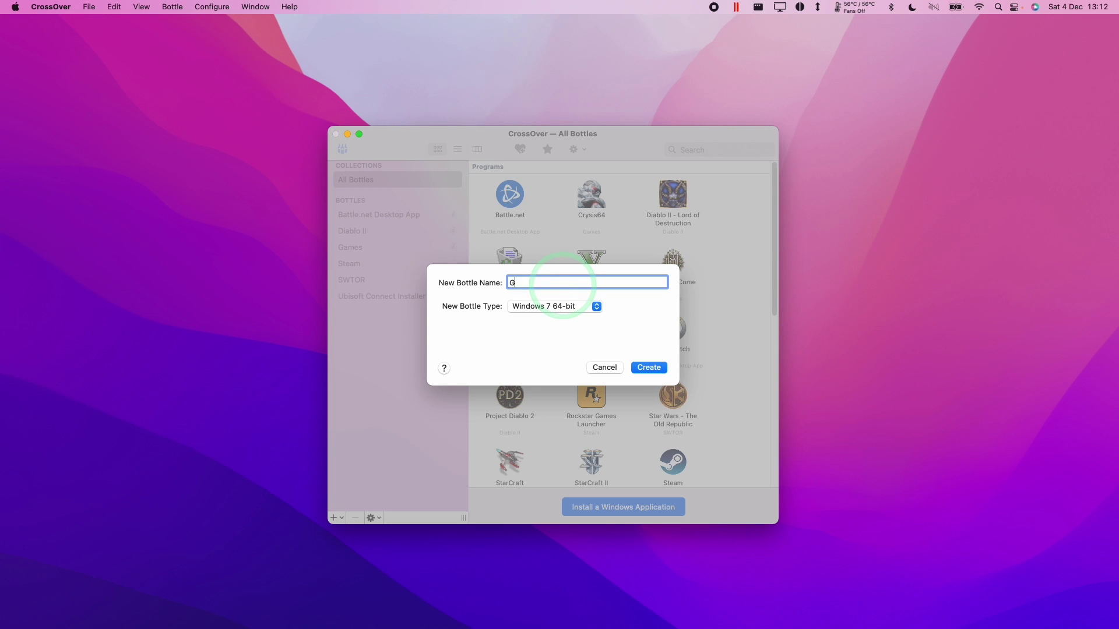
# Name the bottle GOG.com, create it, and select it in the sidebar
pyautogui.click(534, 281)
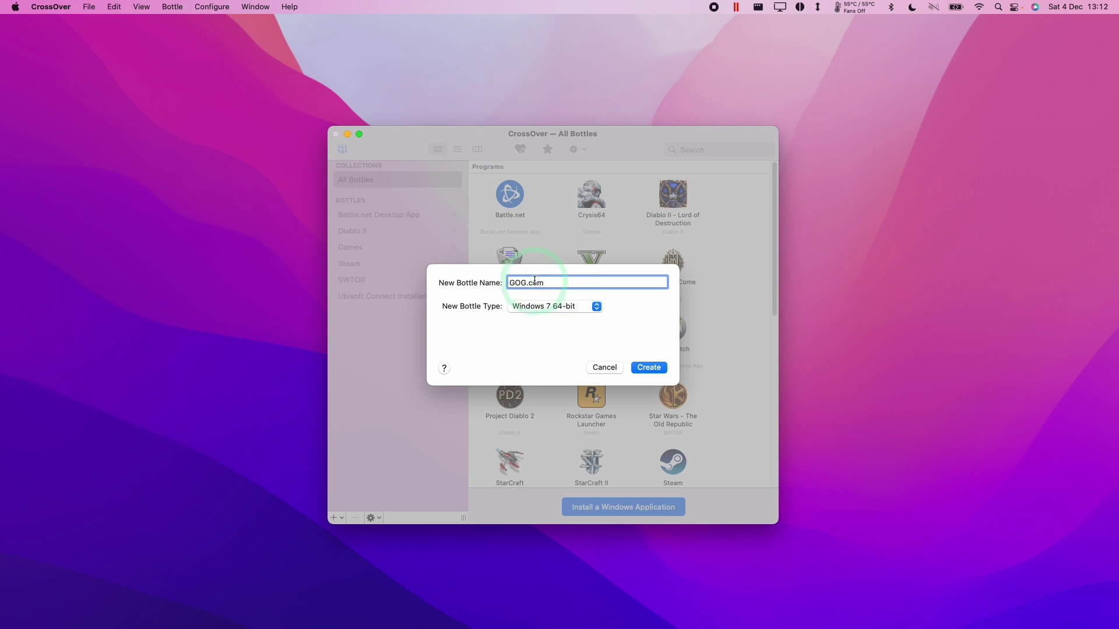
pyautogui.click(643, 369)
pyautogui.click(390, 260)
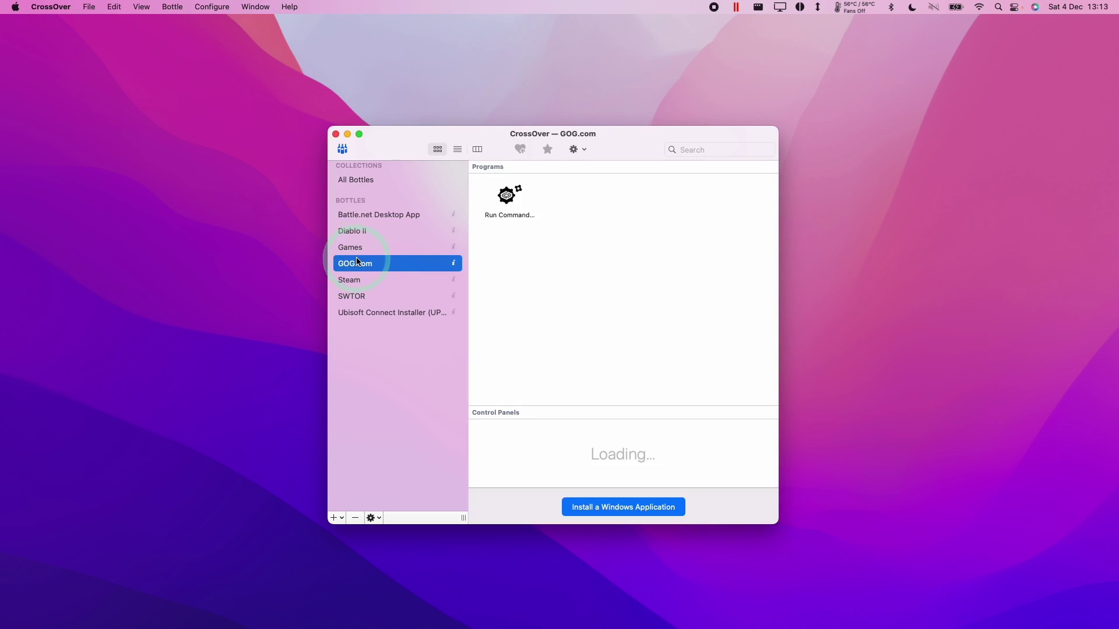
pyautogui.click(541, 270)
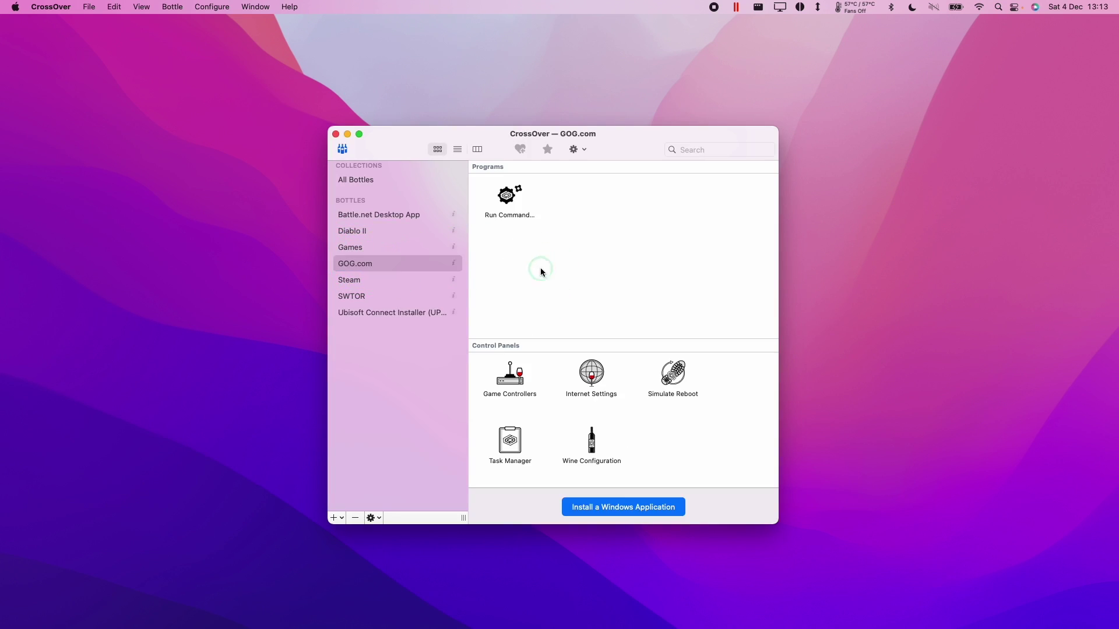
# Choose DirectX for Modern Games to install into the GOG.com bottle
pyautogui.click(423, 268)
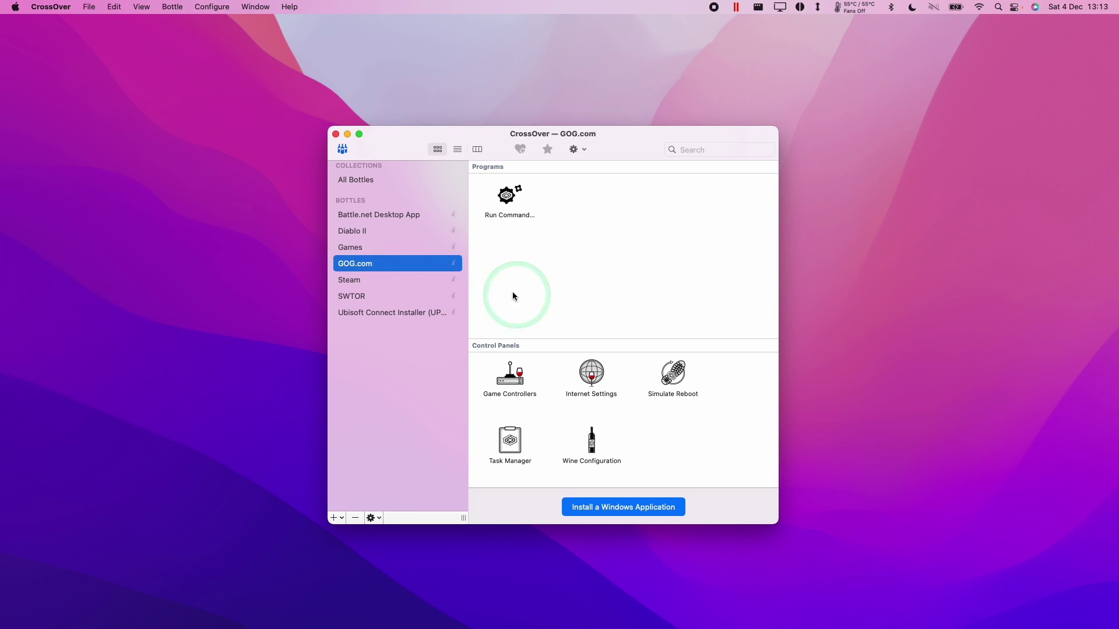
pyautogui.click(592, 506)
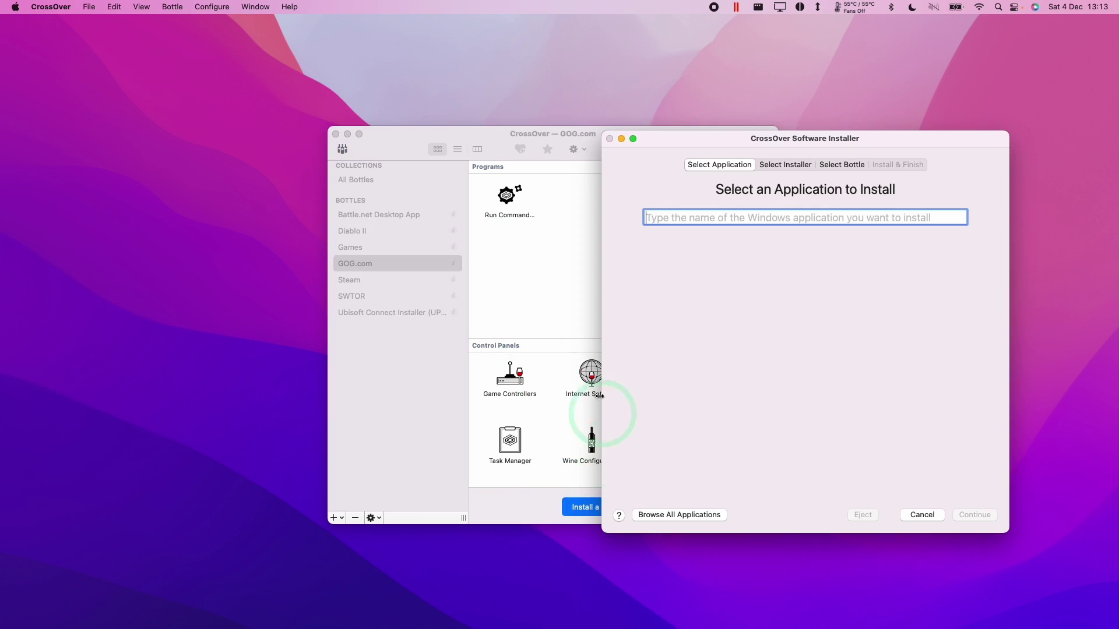
pyautogui.write('directx')
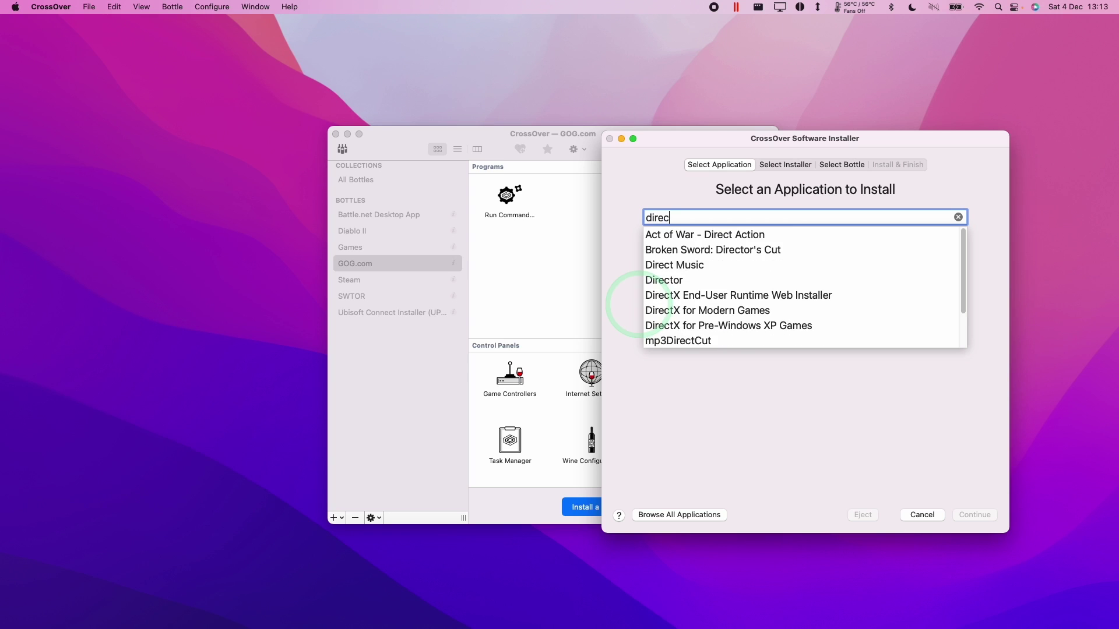
pyautogui.press('Down')
pyautogui.press('Down')
pyautogui.press('Return')
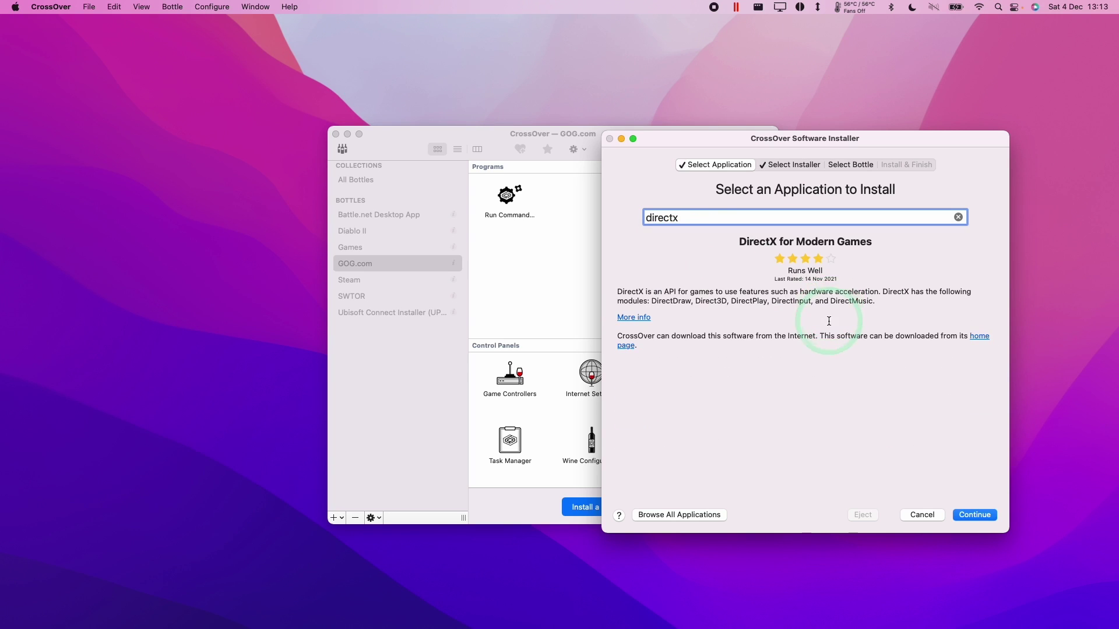
pyautogui.click(975, 515)
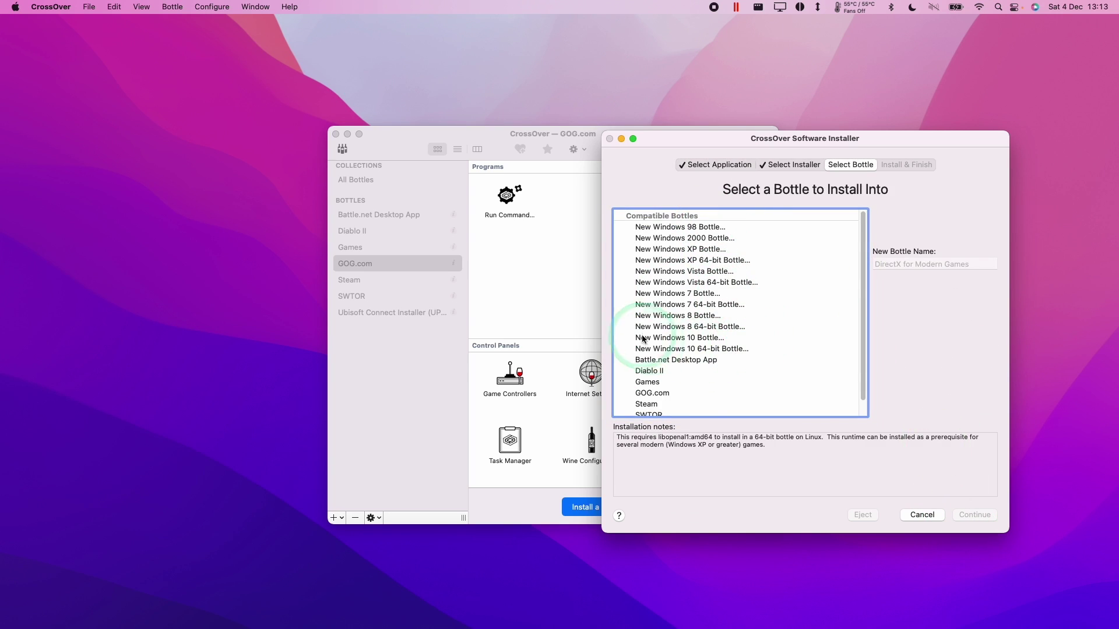
pyautogui.scroll(-1, 696, 348)
pyautogui.click(658, 378)
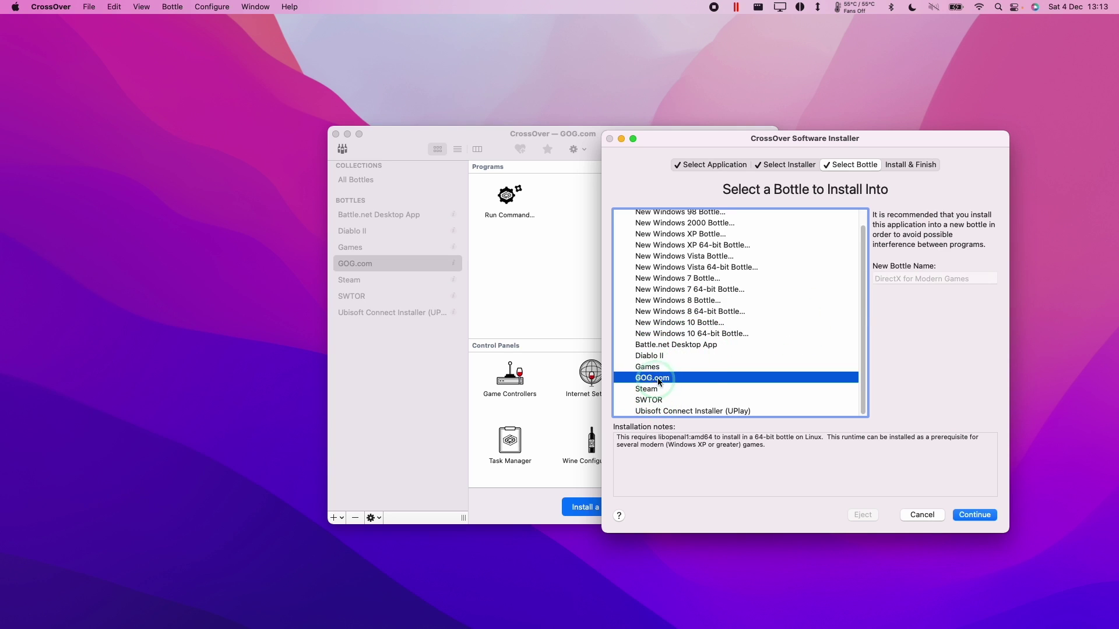
pyautogui.click(969, 513)
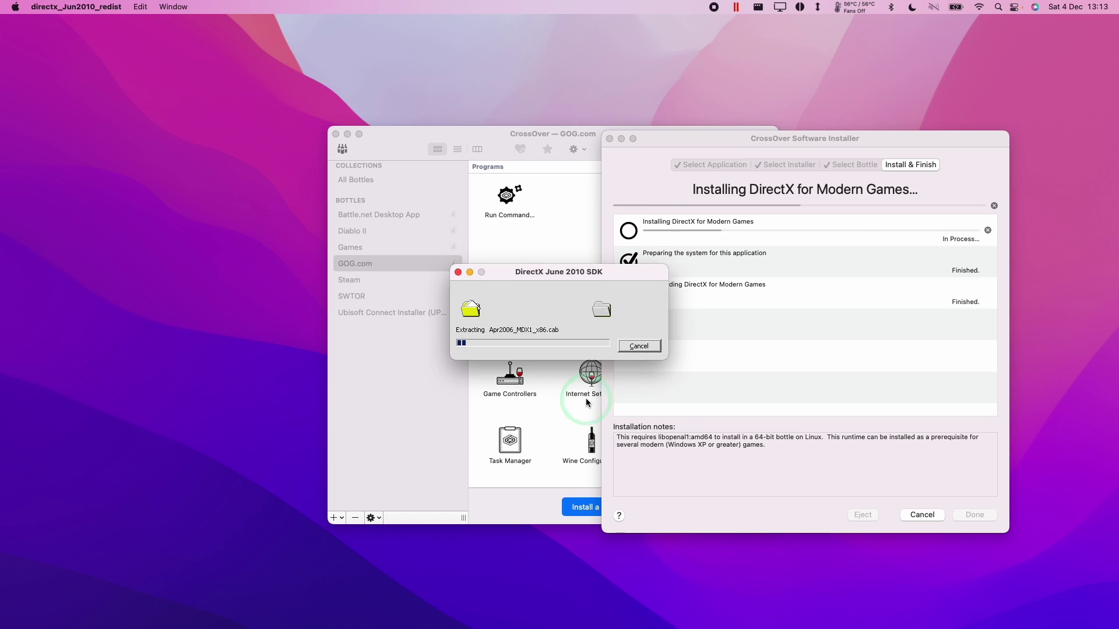
# Complete the DirectX runtime setup and close the finished installer
pyautogui.click(222, 225)
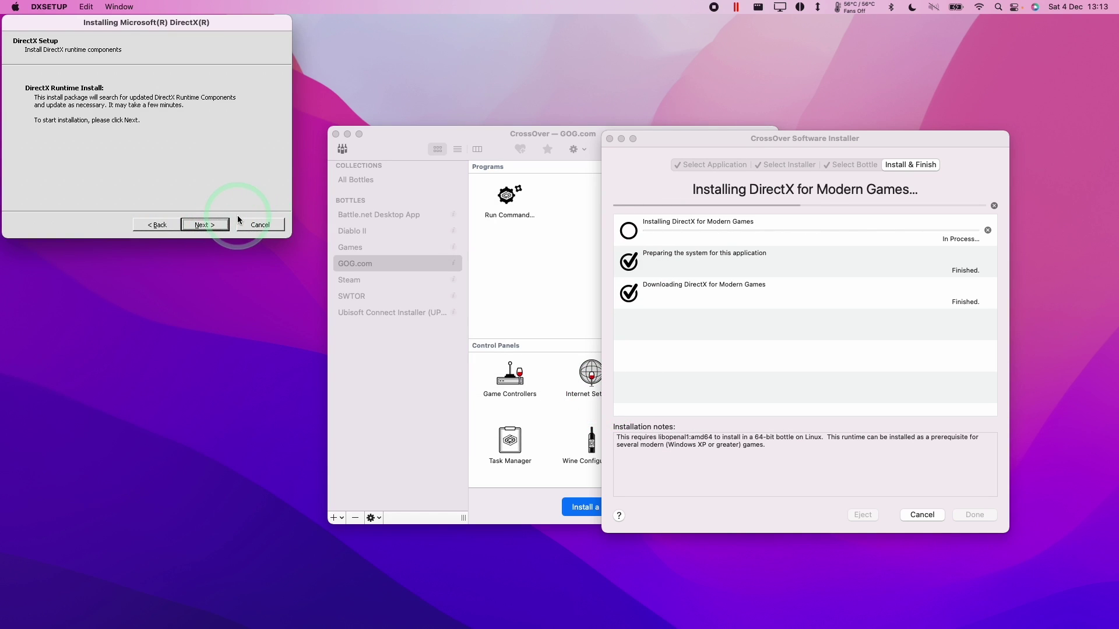
pyautogui.click(205, 224)
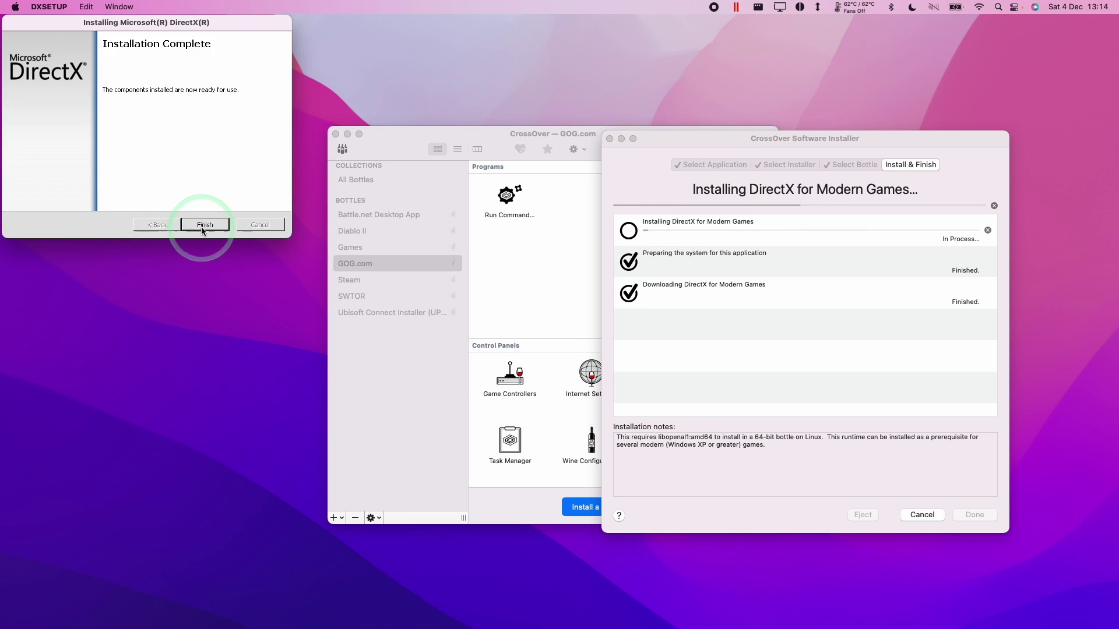
pyautogui.click(206, 224)
pyautogui.click(975, 516)
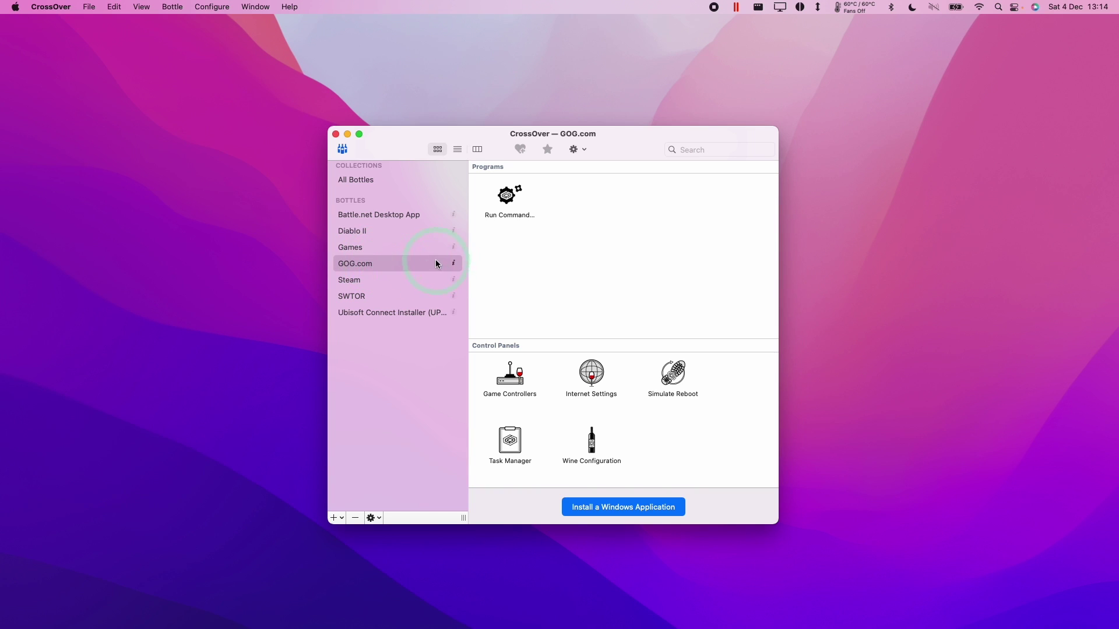
# Enable DXVK Backend for D3D11 in the GOG.com bottle's settings, then hide the CrossOver window
pyautogui.click(355, 266)
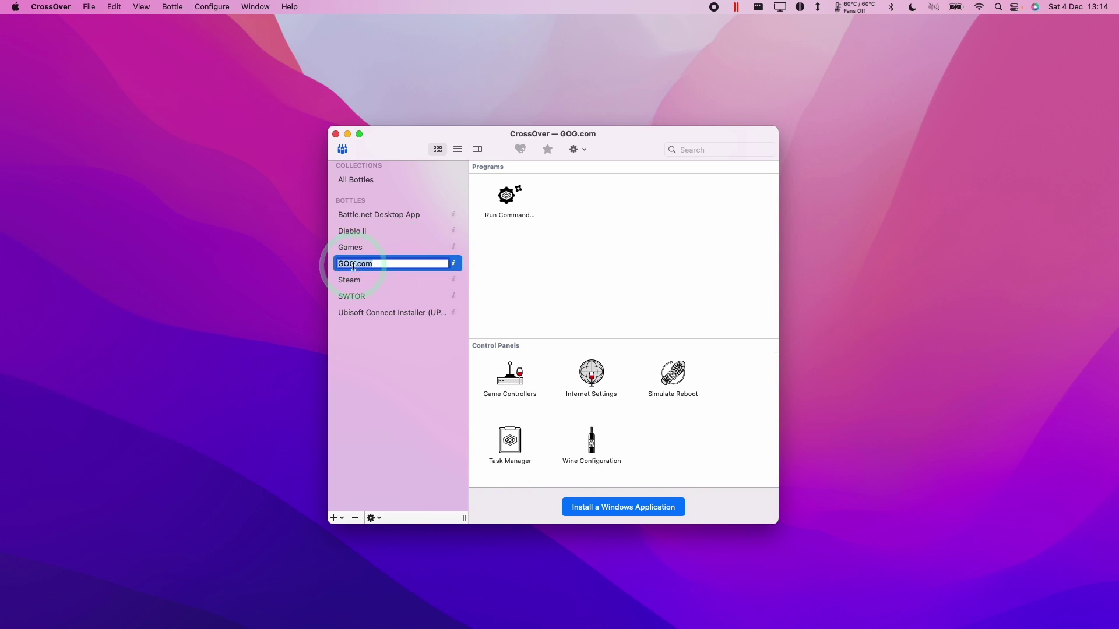
pyautogui.rightClick(412, 267)
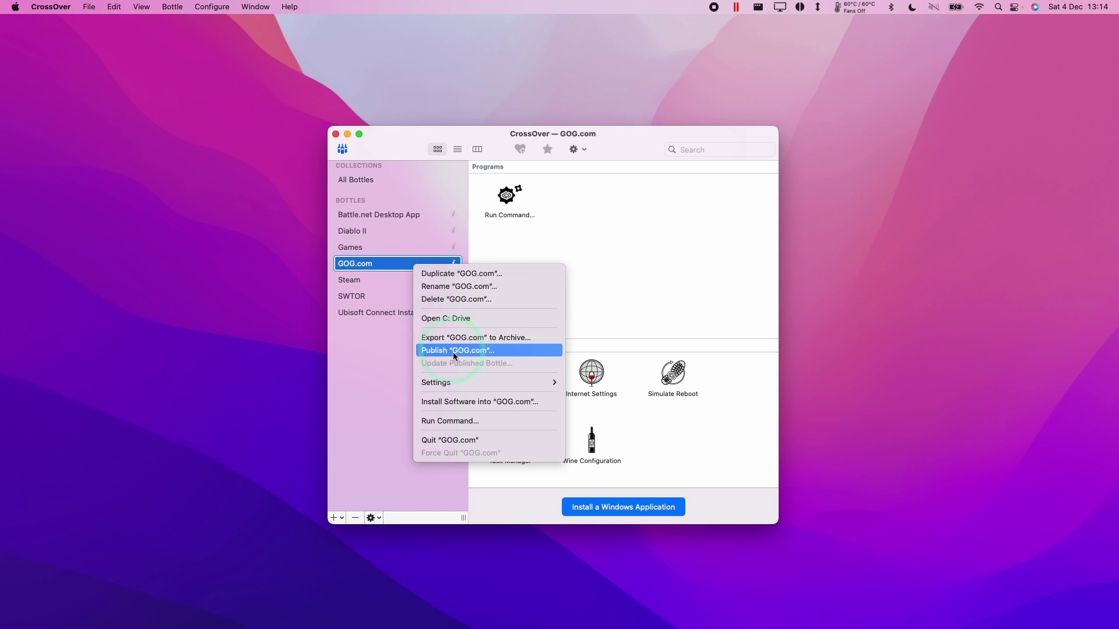
pyautogui.moveTo(456, 382)
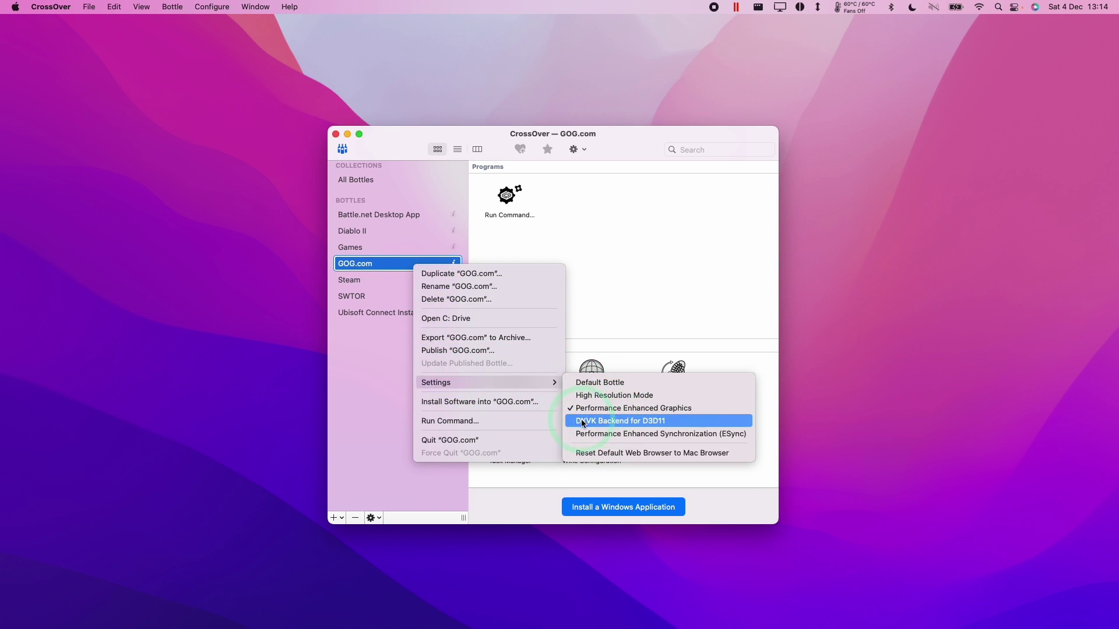
pyautogui.click(638, 423)
pyautogui.click(484, 239)
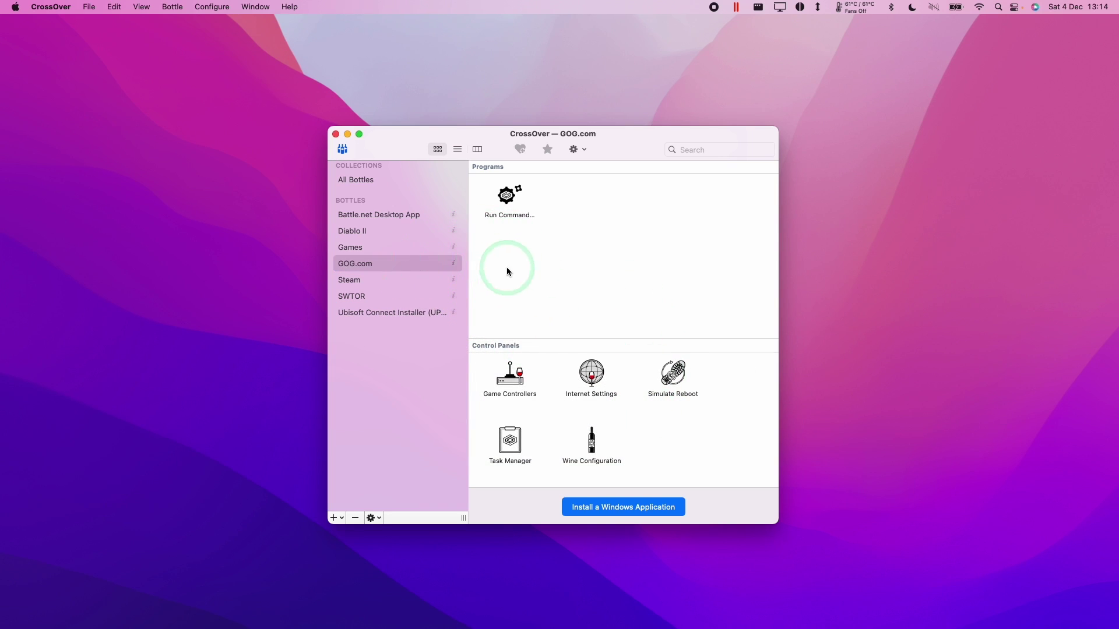
pyautogui.press('cmd+w')
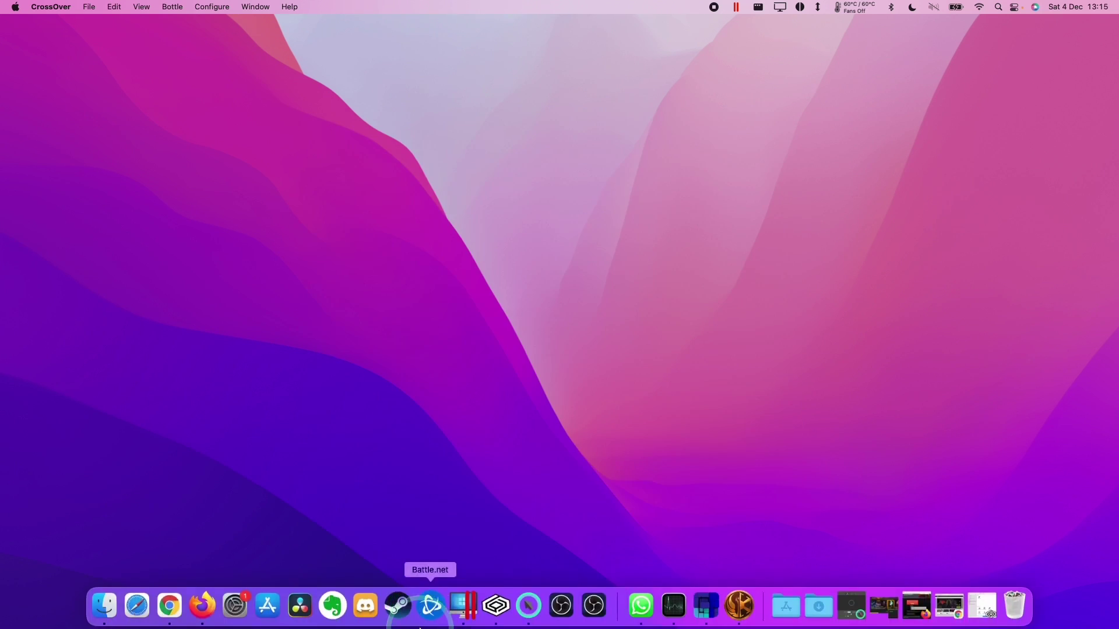
# In Chrome, download Star Trek: Elite Force II's 1 GB offline backup installer from the GOG library
pyautogui.click(176, 616)
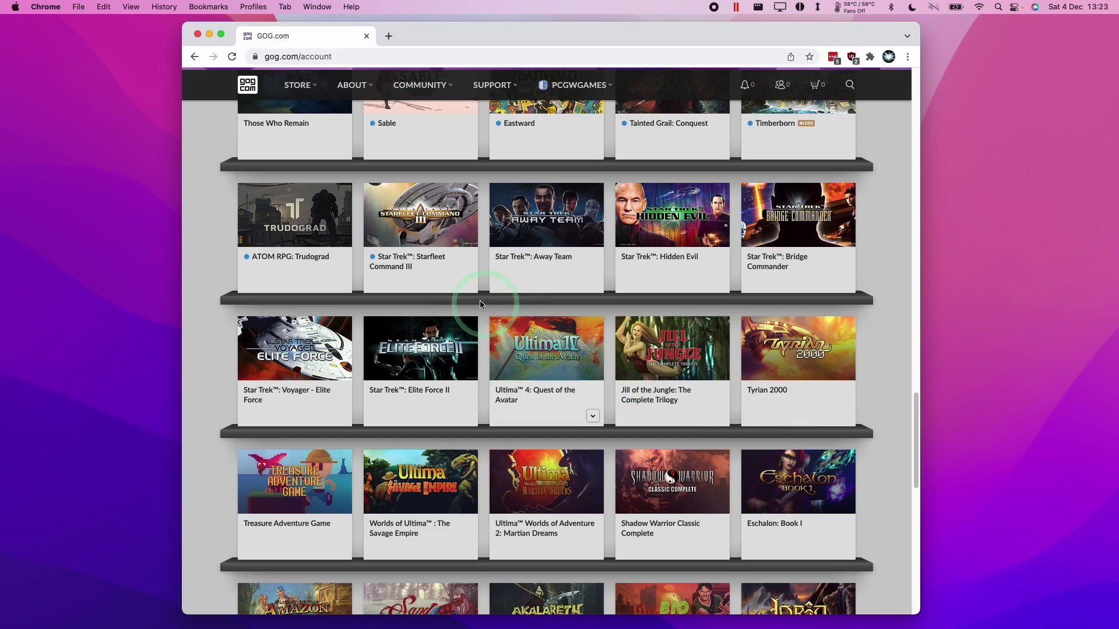
pyautogui.click(392, 356)
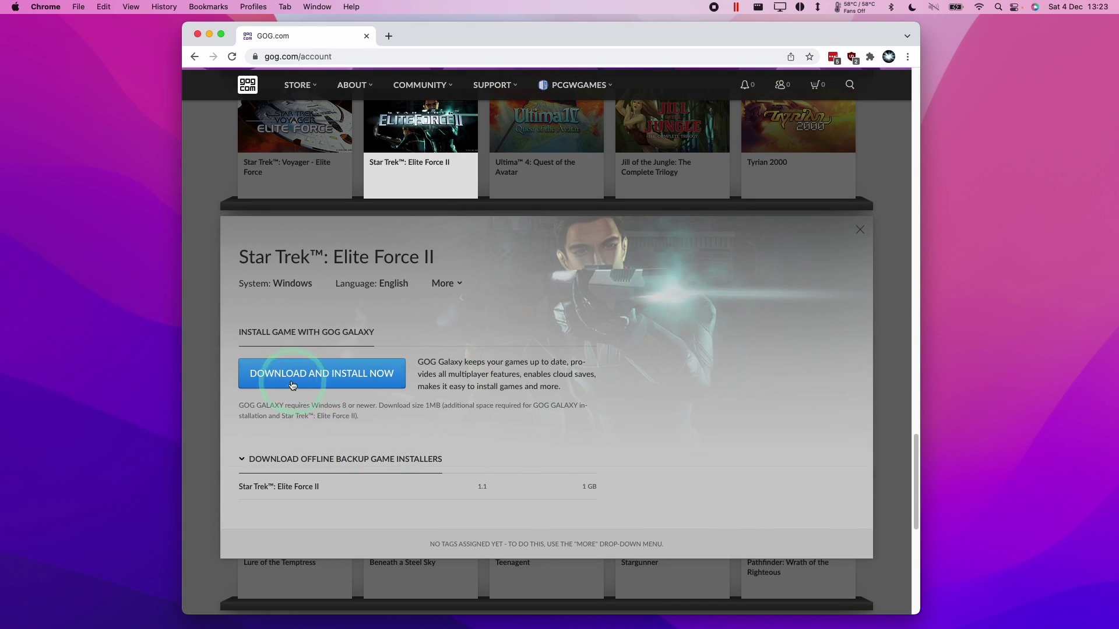
pyautogui.click(380, 336)
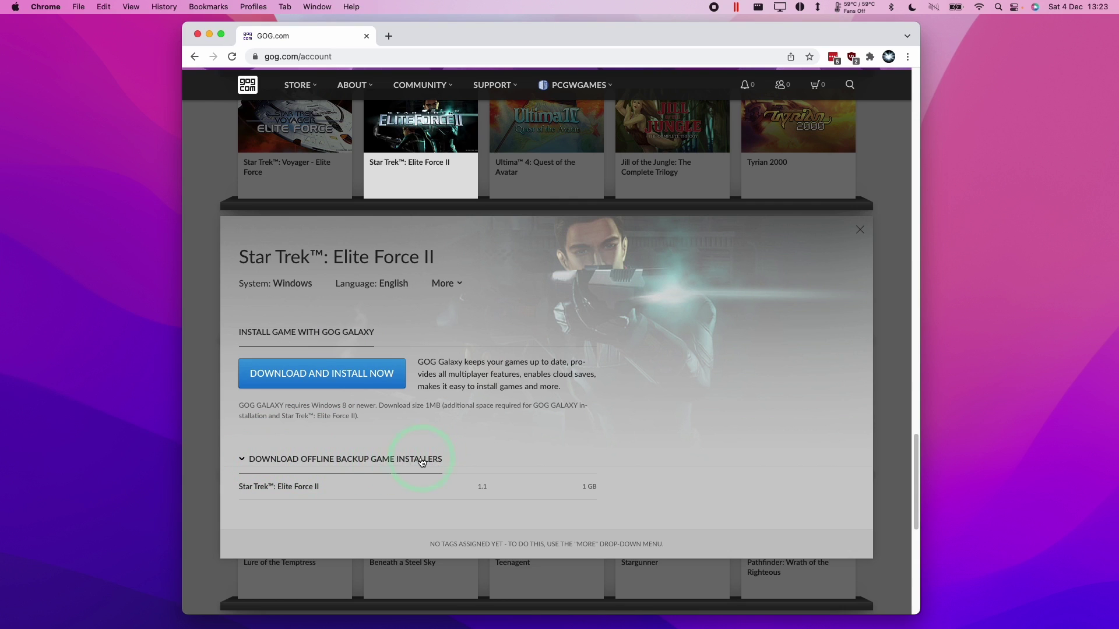
pyautogui.click(235, 464)
pyautogui.click(243, 461)
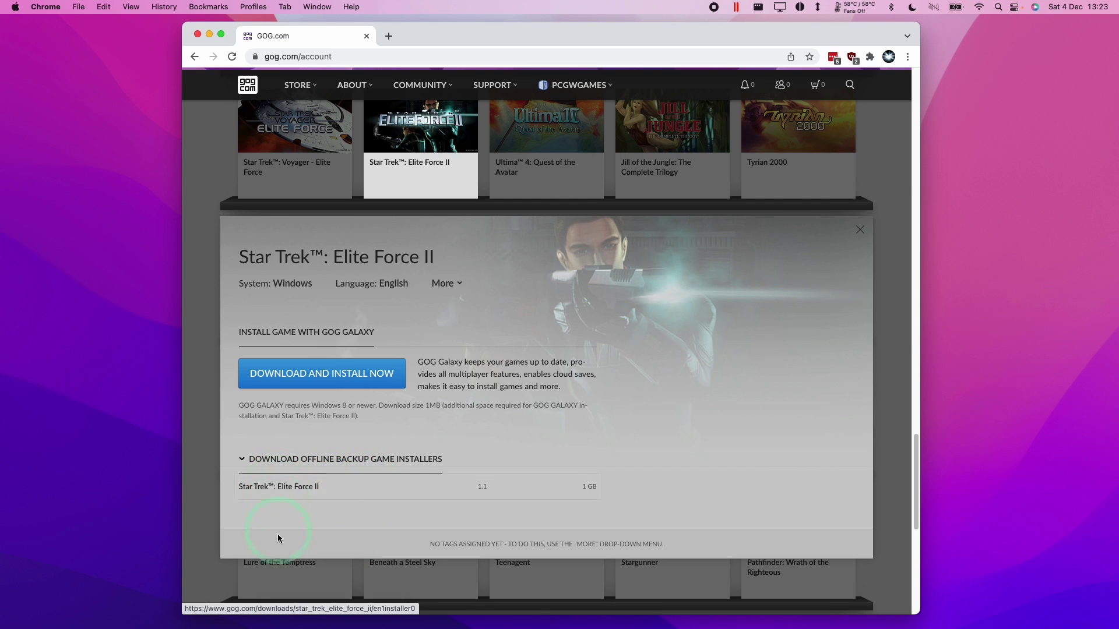
pyautogui.click(282, 492)
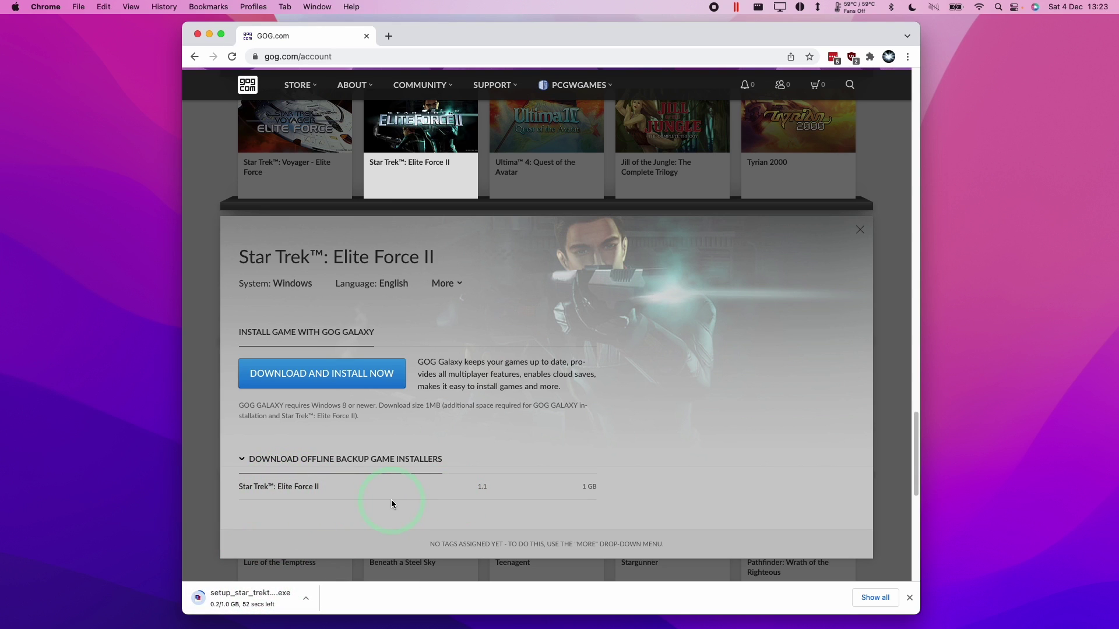
# Locate the downloaded Elite Force II setup file in Finder's Downloads folder
pyautogui.click(130, 608)
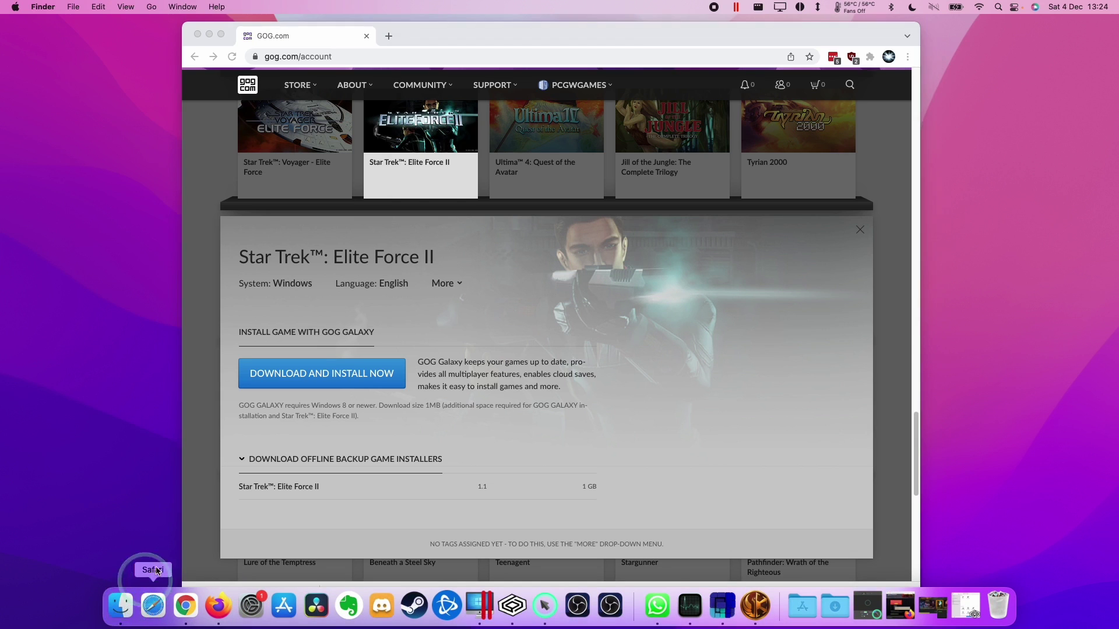
pyautogui.click(470, 138)
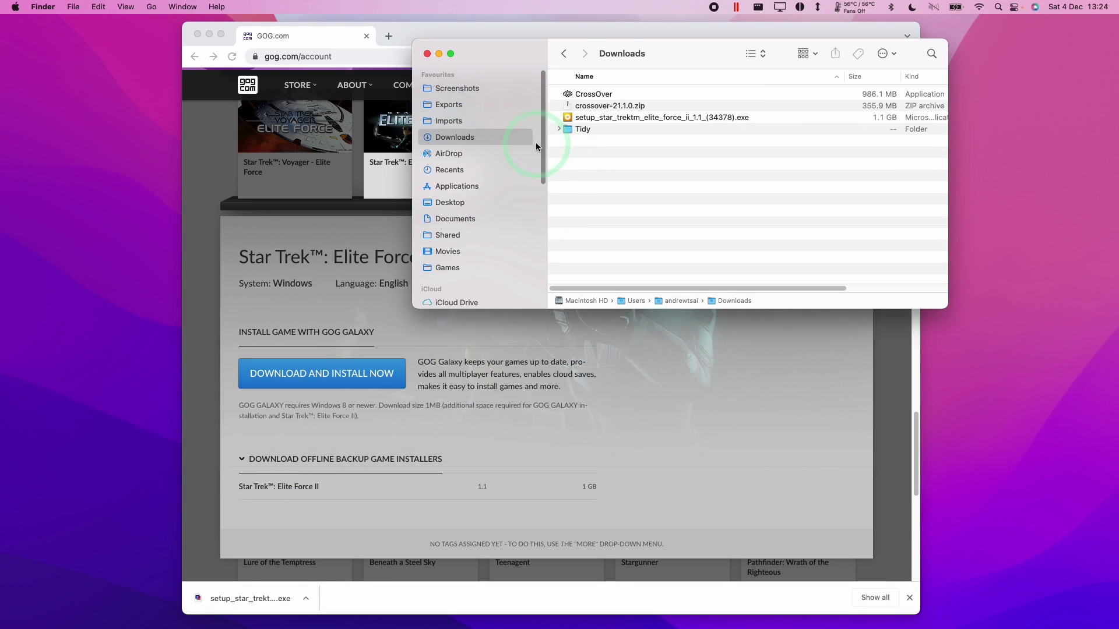
pyautogui.click(594, 118)
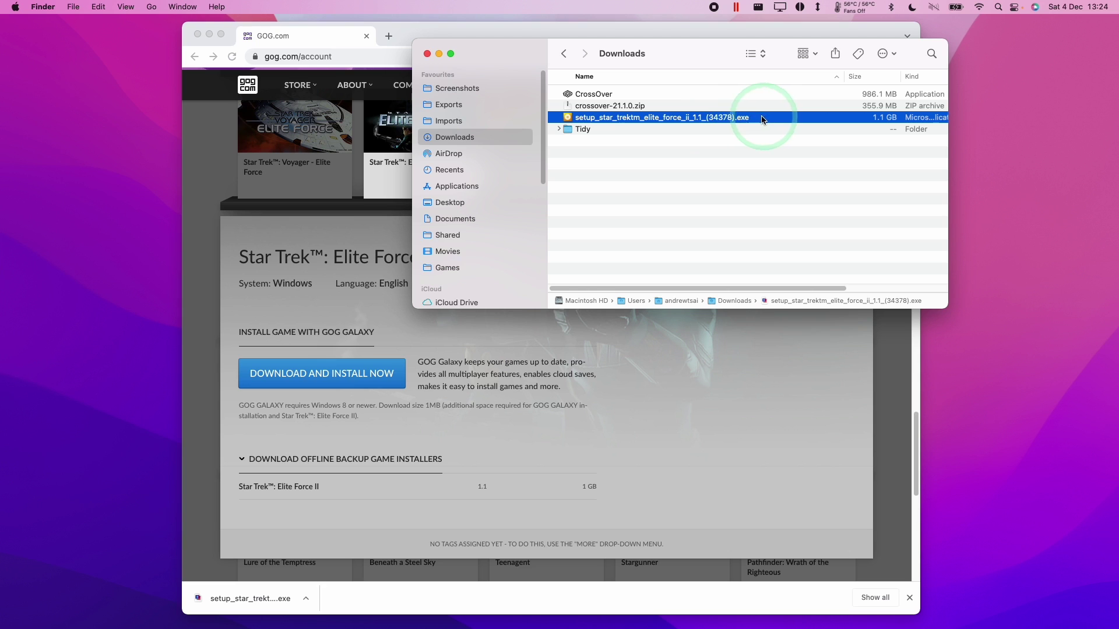
# Minimize Chrome and Finder, then return to CrossOver with the GOG.com bottle selected
pyautogui.click(213, 34)
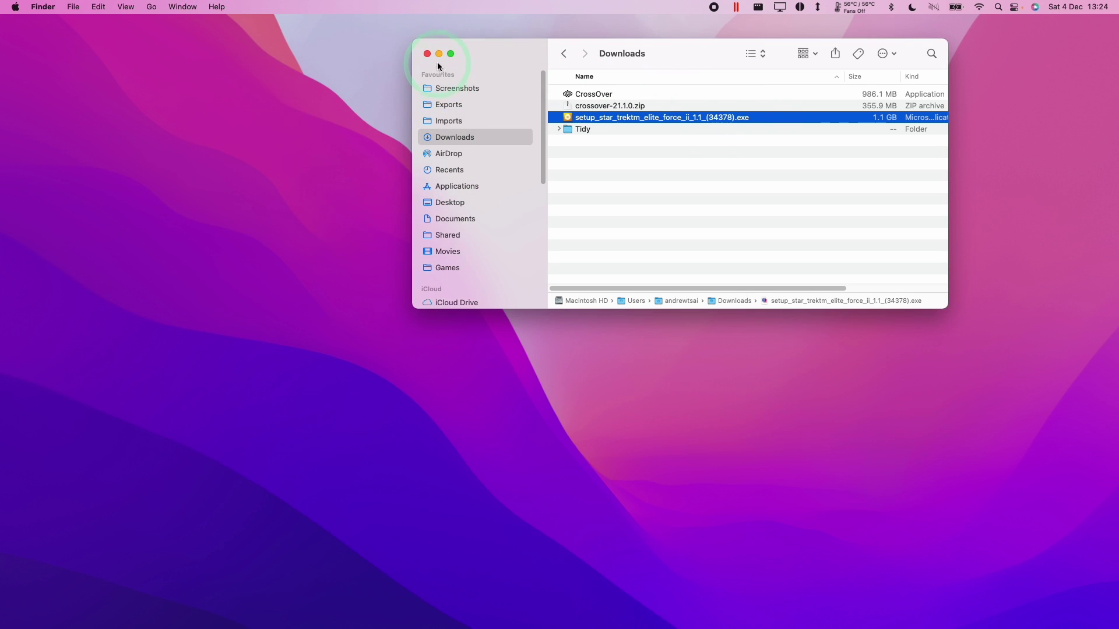
pyautogui.click(438, 54)
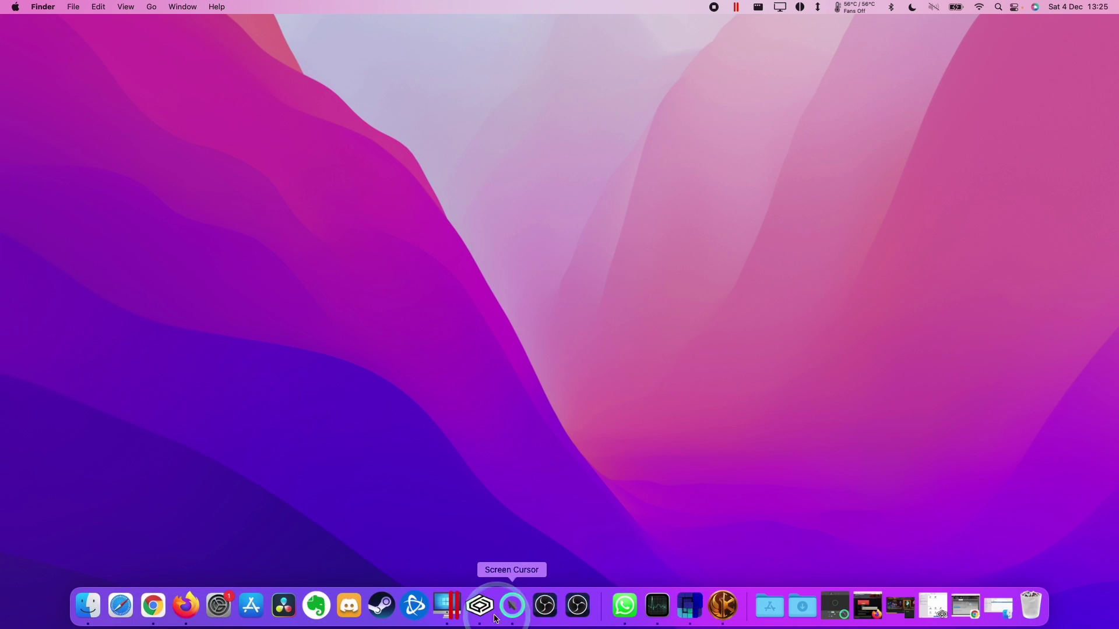
pyautogui.click(495, 618)
pyautogui.click(369, 266)
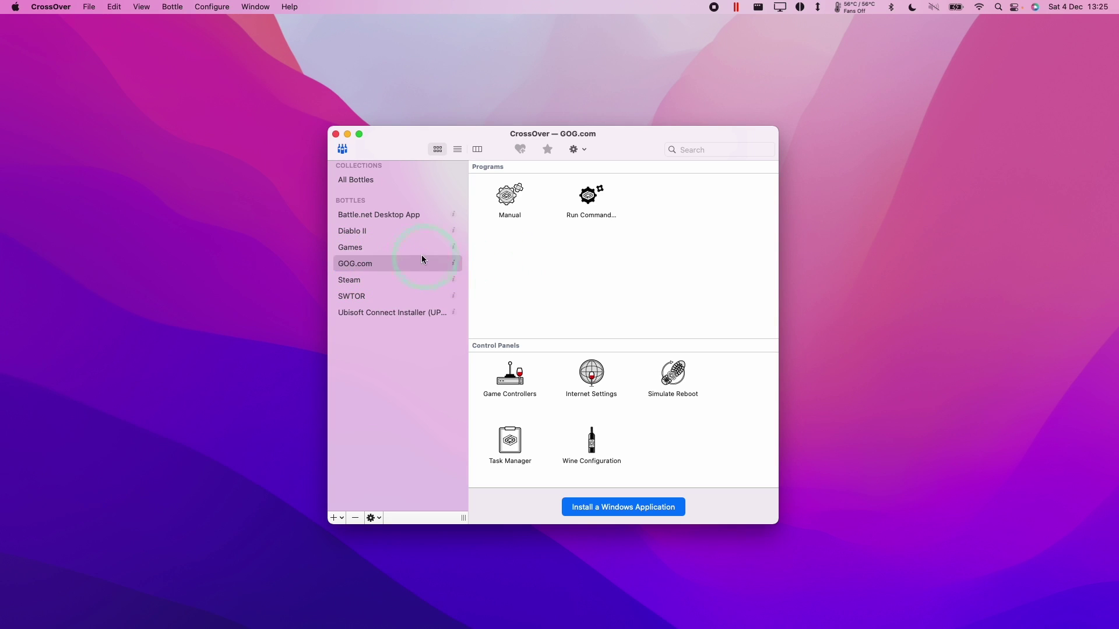
# Run the Elite Force II setup exe from Downloads in the GOG.com bottle via Run Command, accepting the language
pyautogui.click(516, 199)
pyautogui.click(515, 198)
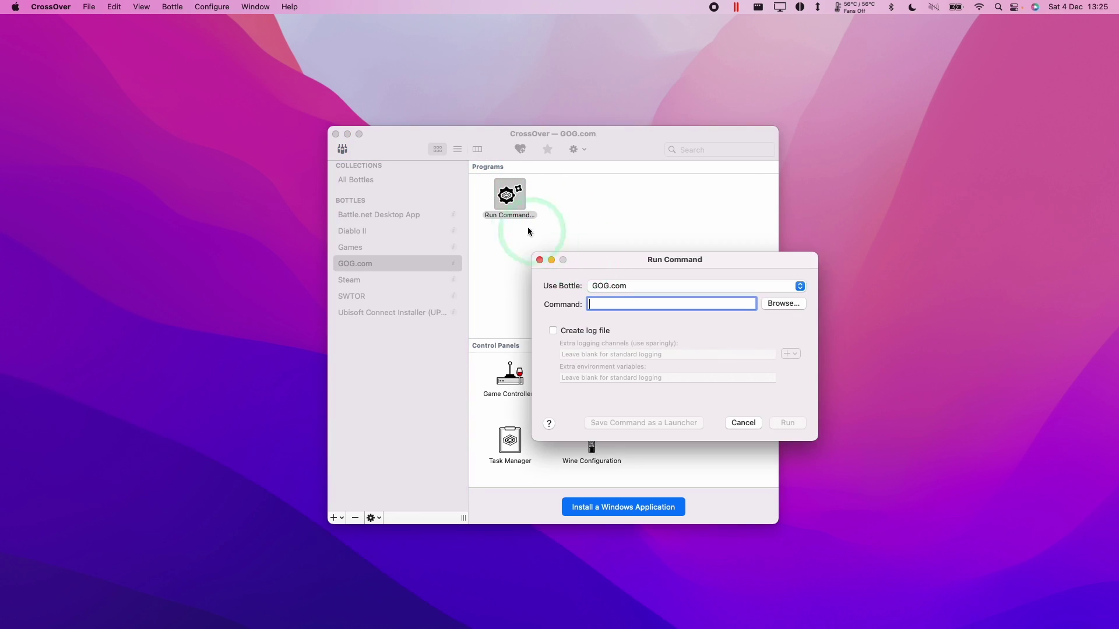
pyautogui.click(610, 290)
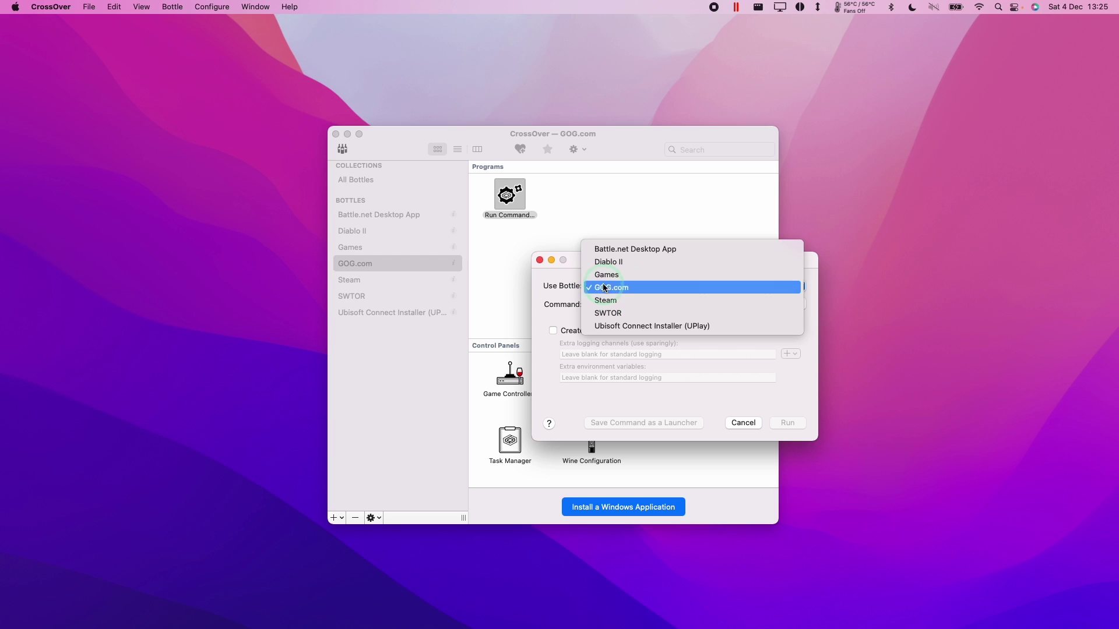
pyautogui.click(698, 303)
pyautogui.click(780, 306)
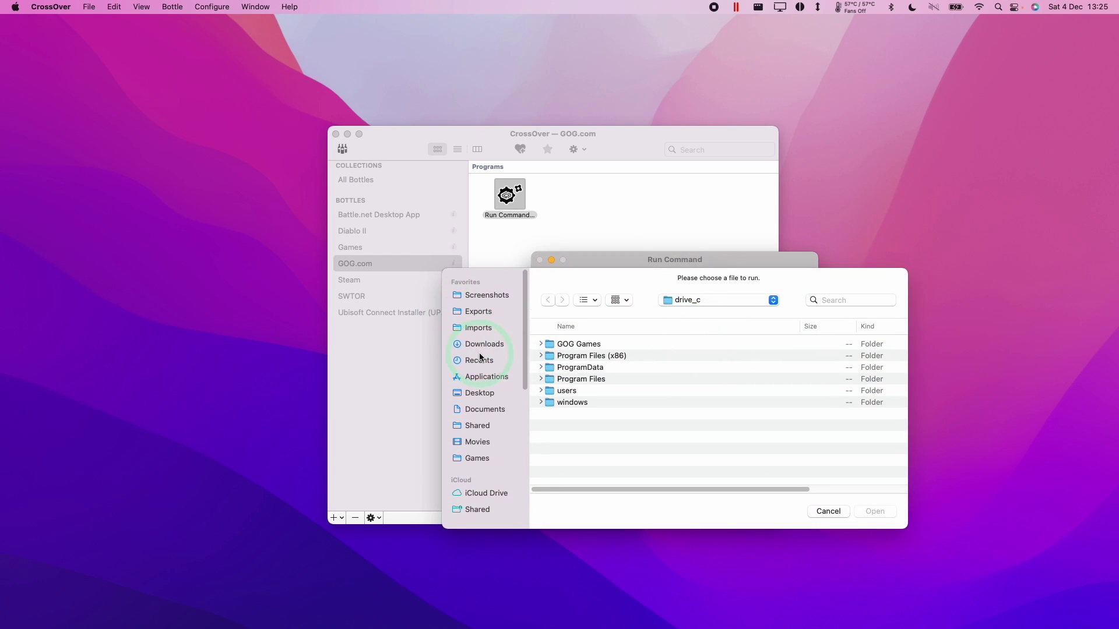
pyautogui.click(511, 349)
pyautogui.click(575, 347)
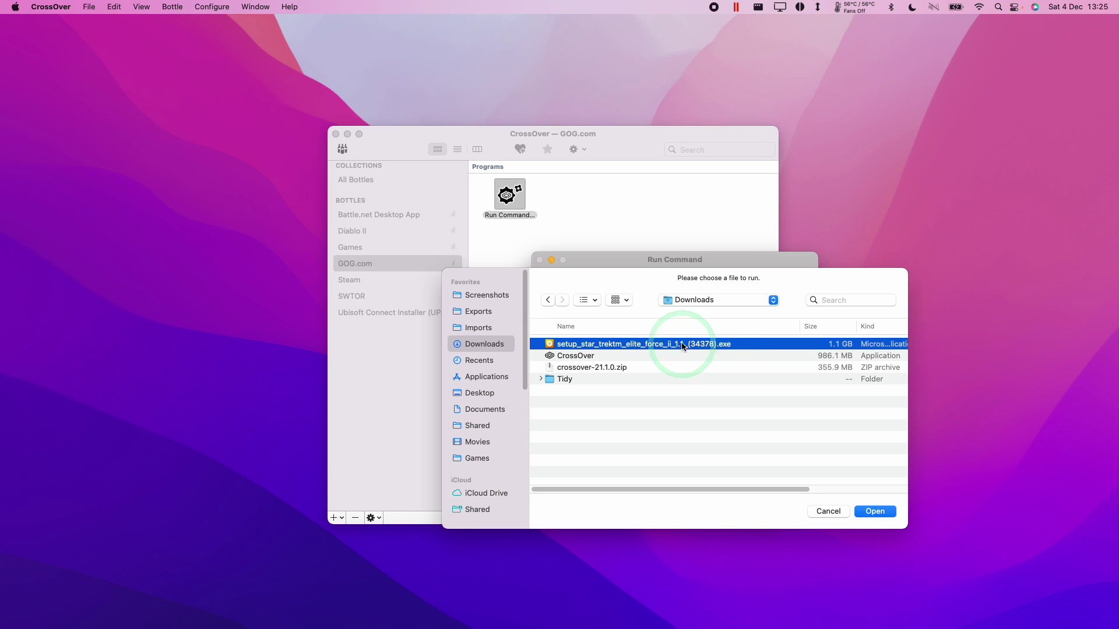
pyautogui.click(874, 511)
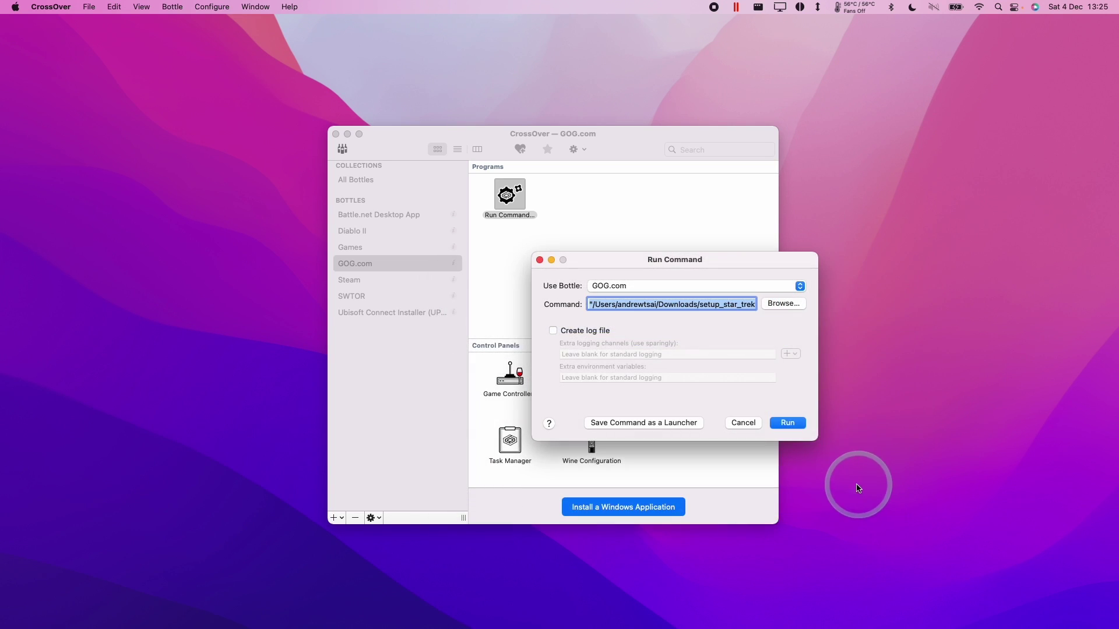
pyautogui.click(788, 423)
pyautogui.click(571, 352)
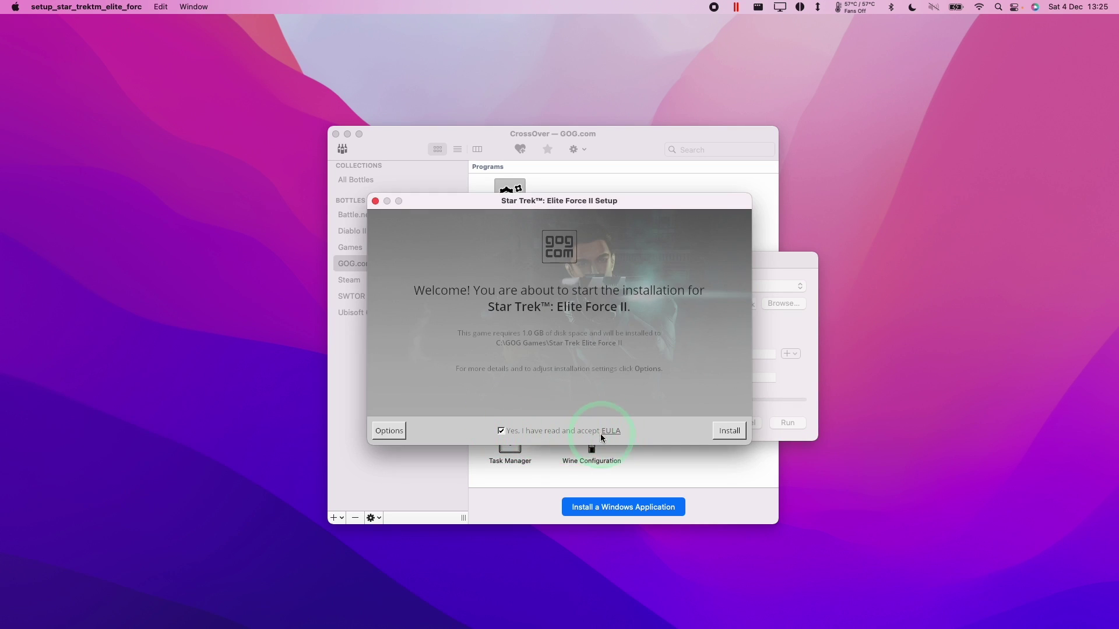
# Install Elite Force II, launch it, and open the Video Mode resolution list under Configure's Video settings
pyautogui.click(730, 431)
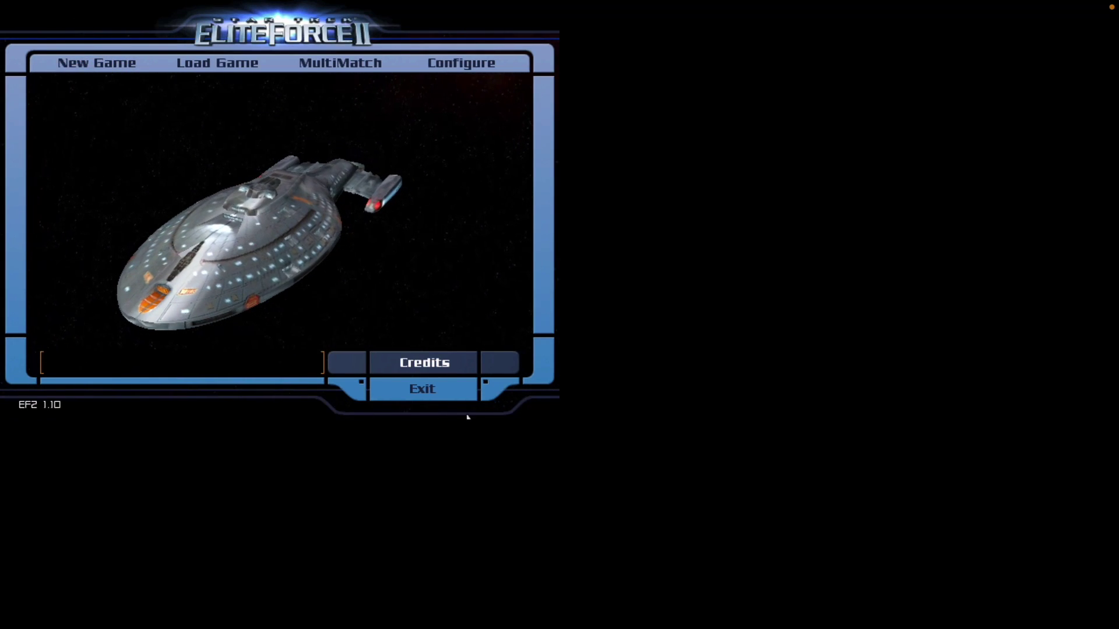
pyautogui.click(444, 68)
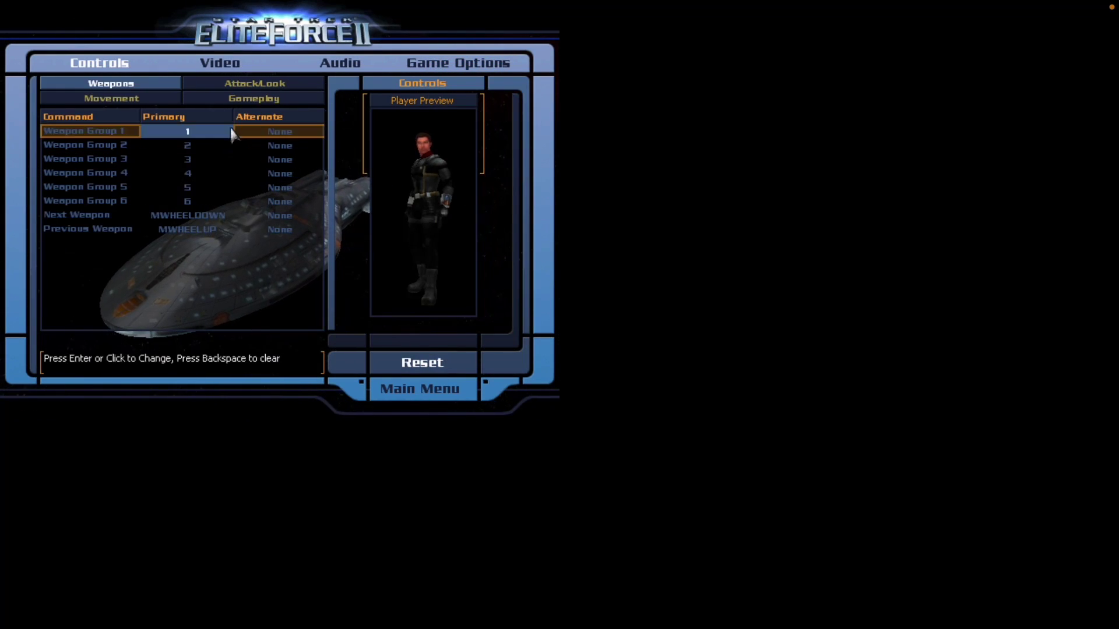
pyautogui.click(220, 63)
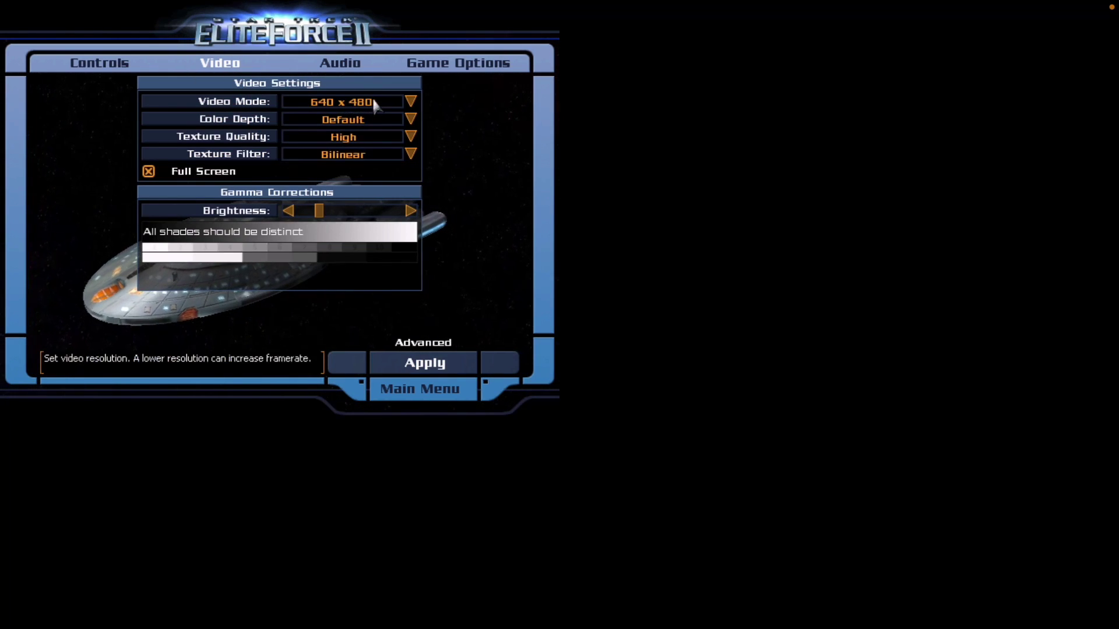
pyautogui.click(411, 102)
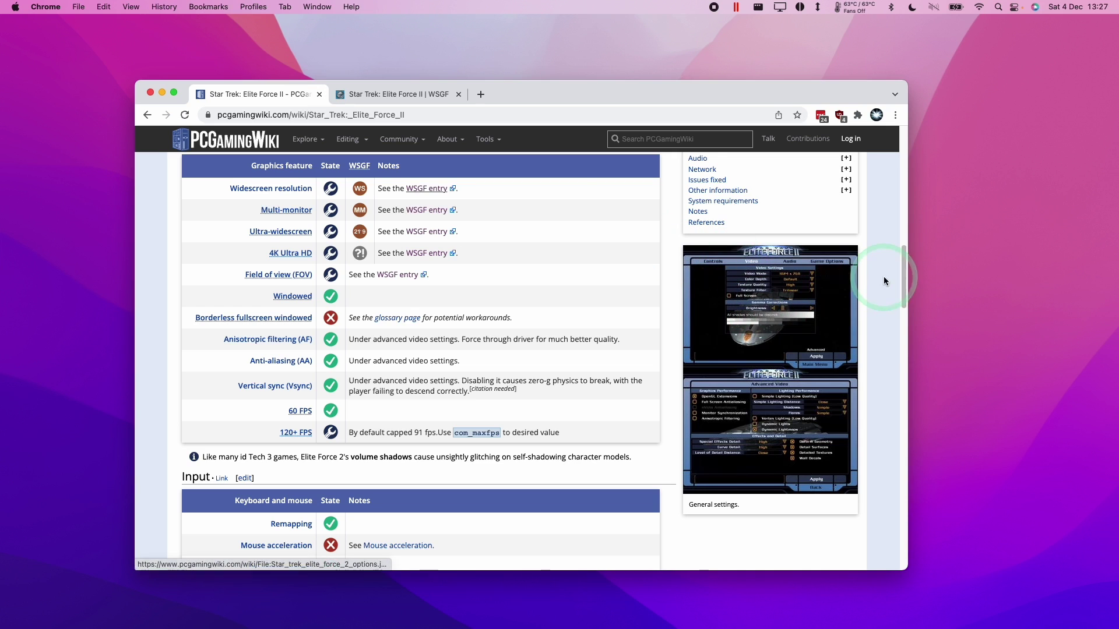
# Switch from the PCGamingWiki article to the WSGF Elite Force II page
pyautogui.moveTo(905, 284); pyautogui.dragTo(905, 282)
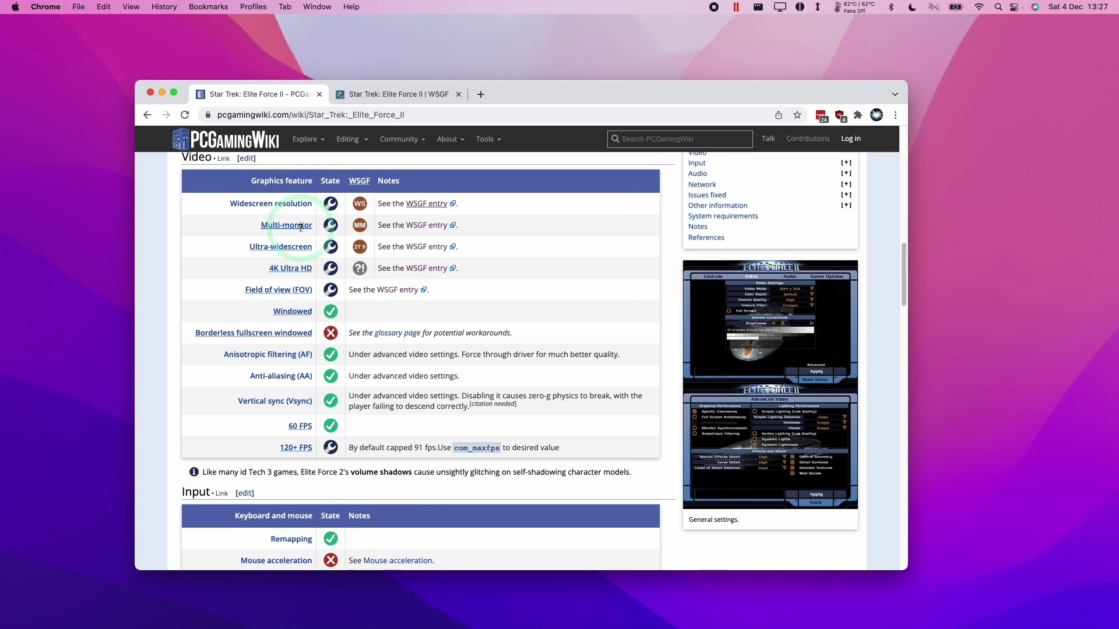
pyautogui.click(275, 113)
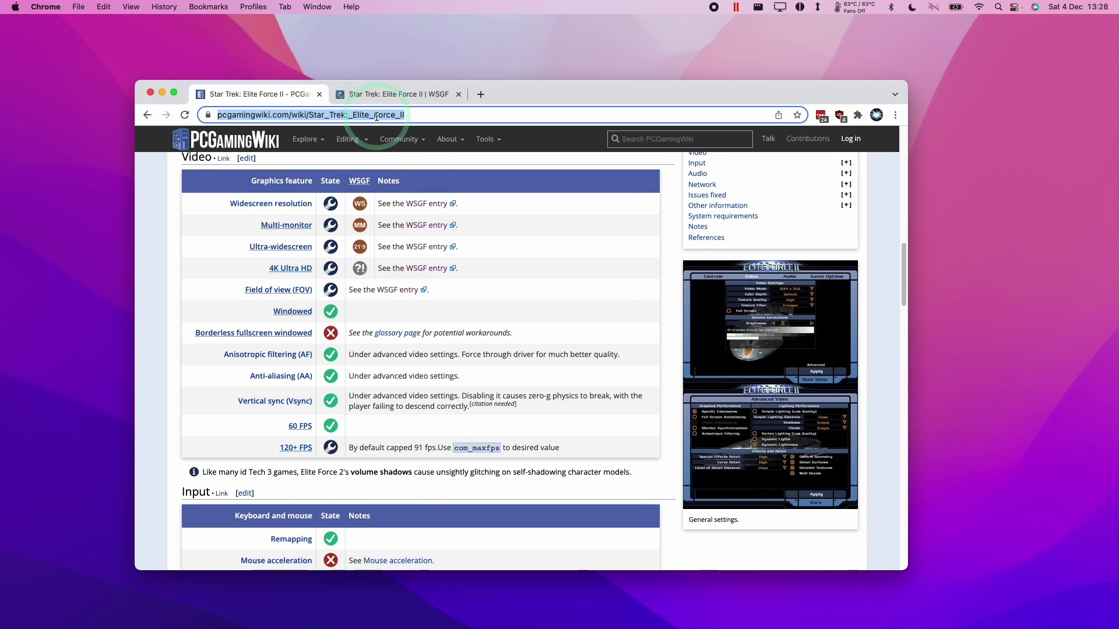
pyautogui.click(348, 143)
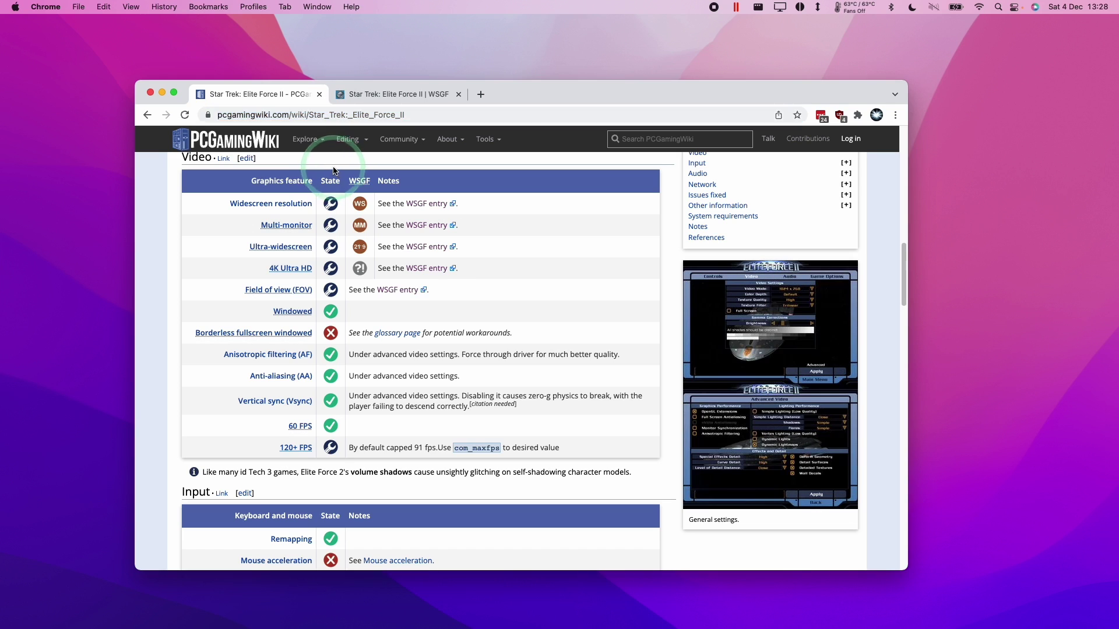
pyautogui.click(394, 95)
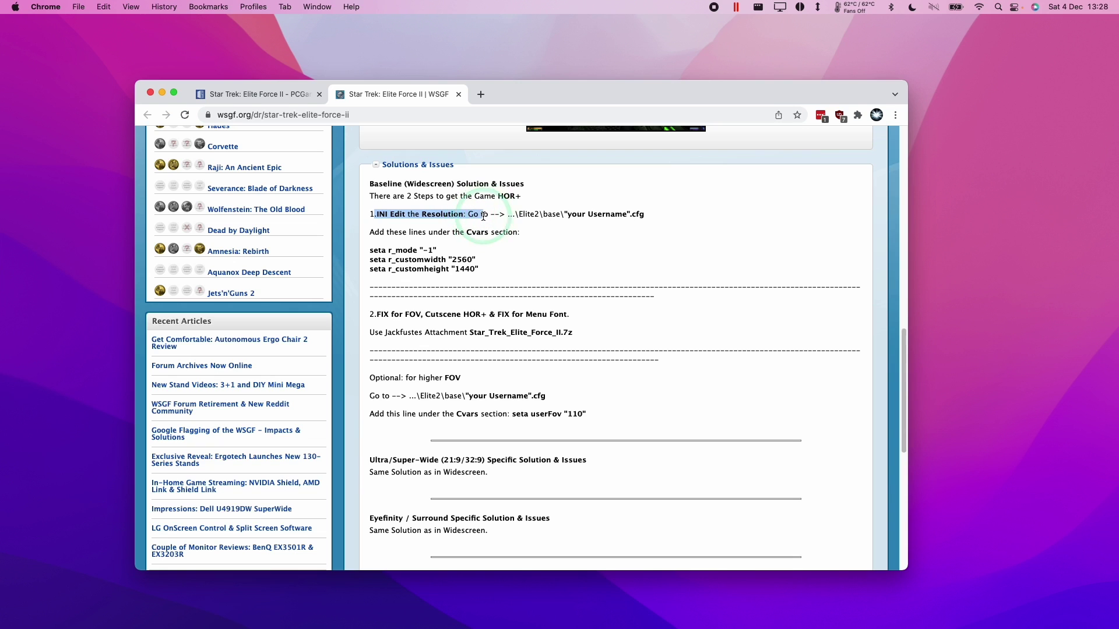
# Highlight the INI edit resolution instruction, then move Chrome aside to reveal CrossOver
pyautogui.moveTo(373, 215); pyautogui.dragTo(644, 216)
pyautogui.click(399, 237)
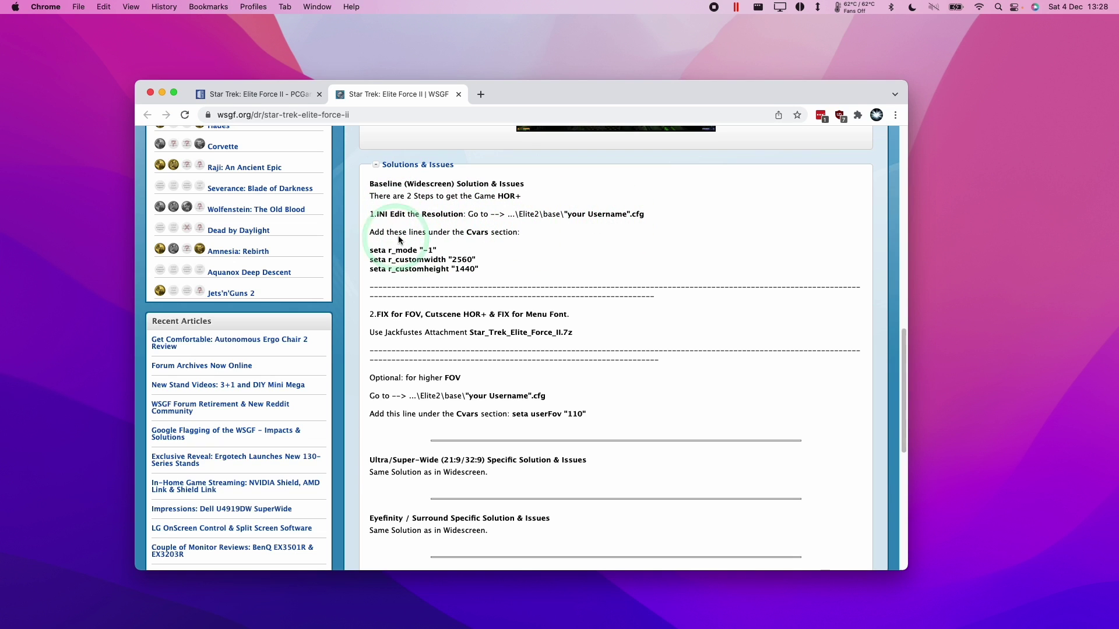
pyautogui.moveTo(512, 105); pyautogui.dragTo(626, 71)
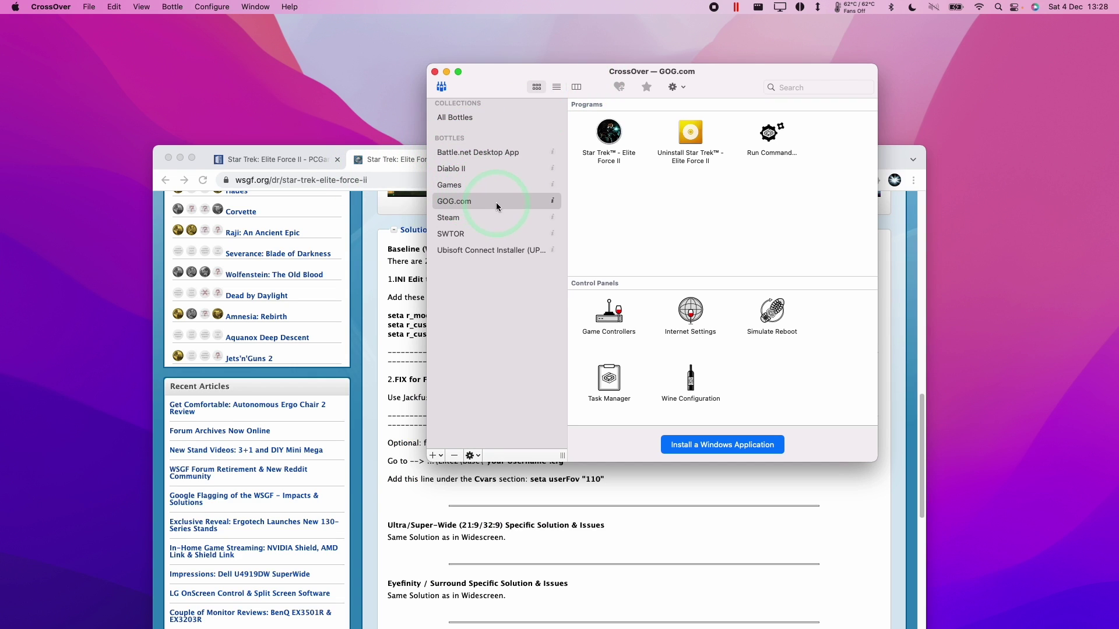
# Reposition CrossOver and bring the GOG.com bottle listing Star Trek - Elite Force II forward
pyautogui.moveTo(595, 62); pyautogui.dragTo(690, 47)
pyautogui.moveTo(526, 279); pyautogui.dragTo(663, 279)
pyautogui.click(655, 286)
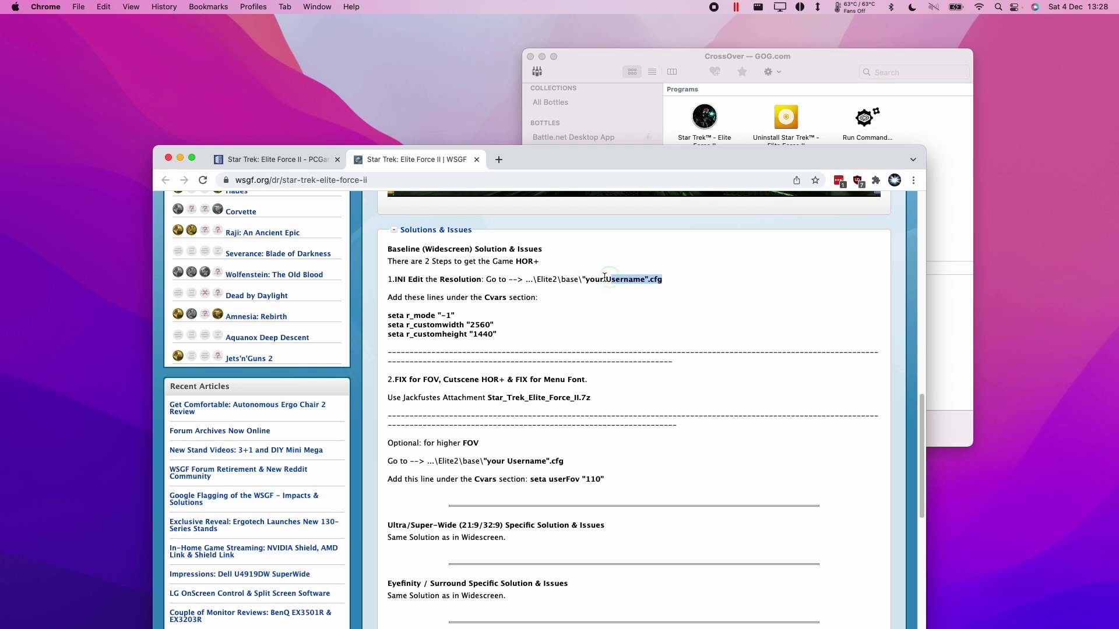
pyautogui.click(596, 72)
pyautogui.click(603, 197)
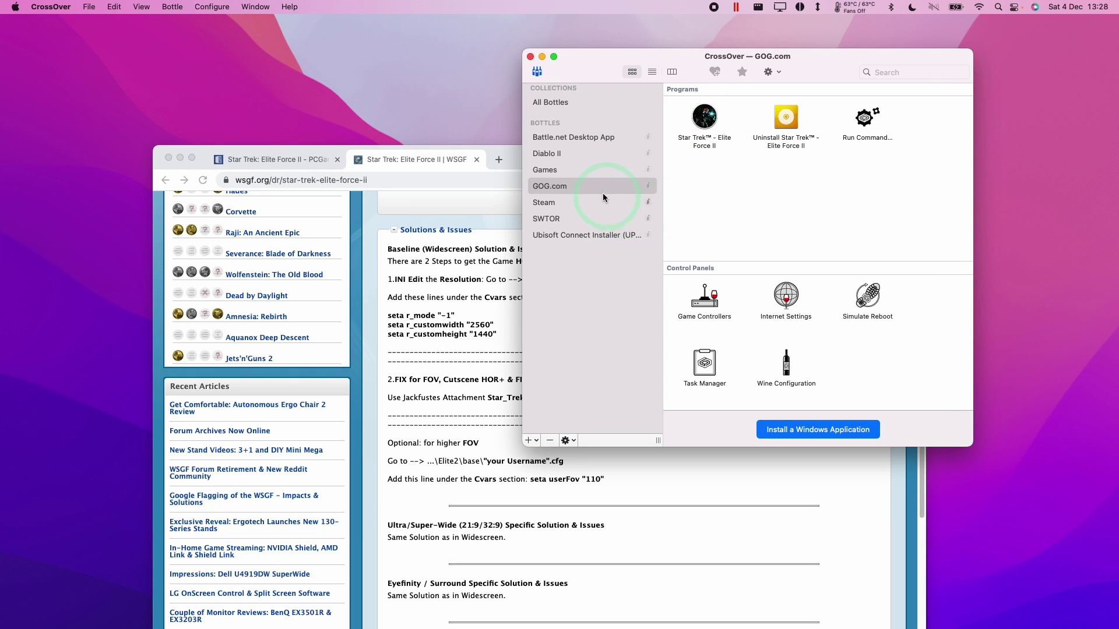
pyautogui.rightClick(563, 189)
# Open the GOG.com bottle's C: drive, then GOG Games and Star Trek Elite Force II
pyautogui.click(609, 247)
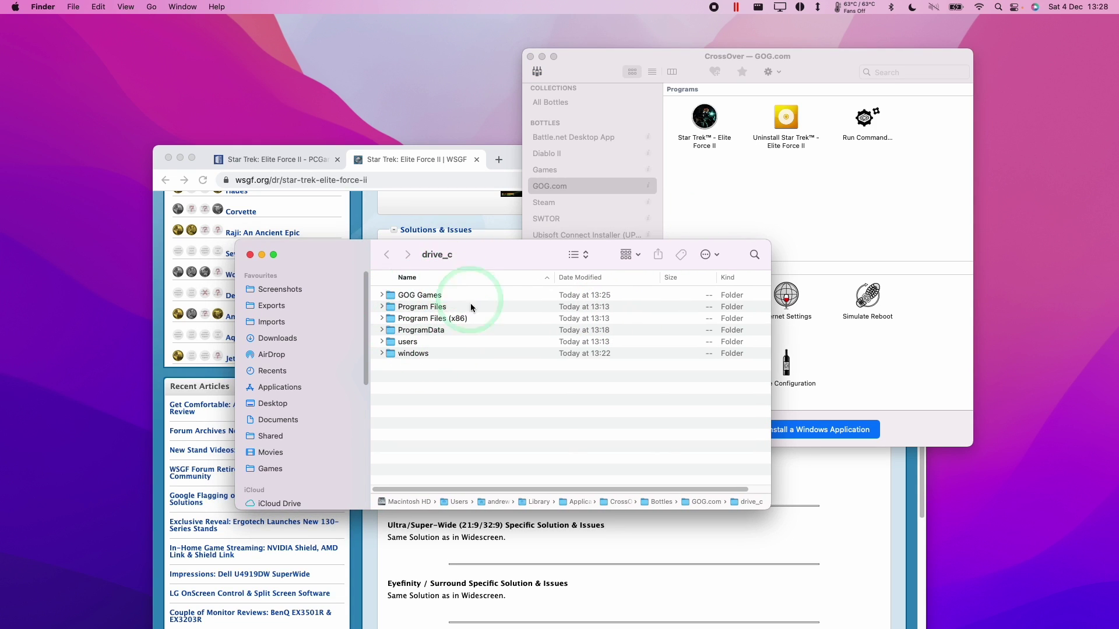
pyautogui.doubleClick(412, 296)
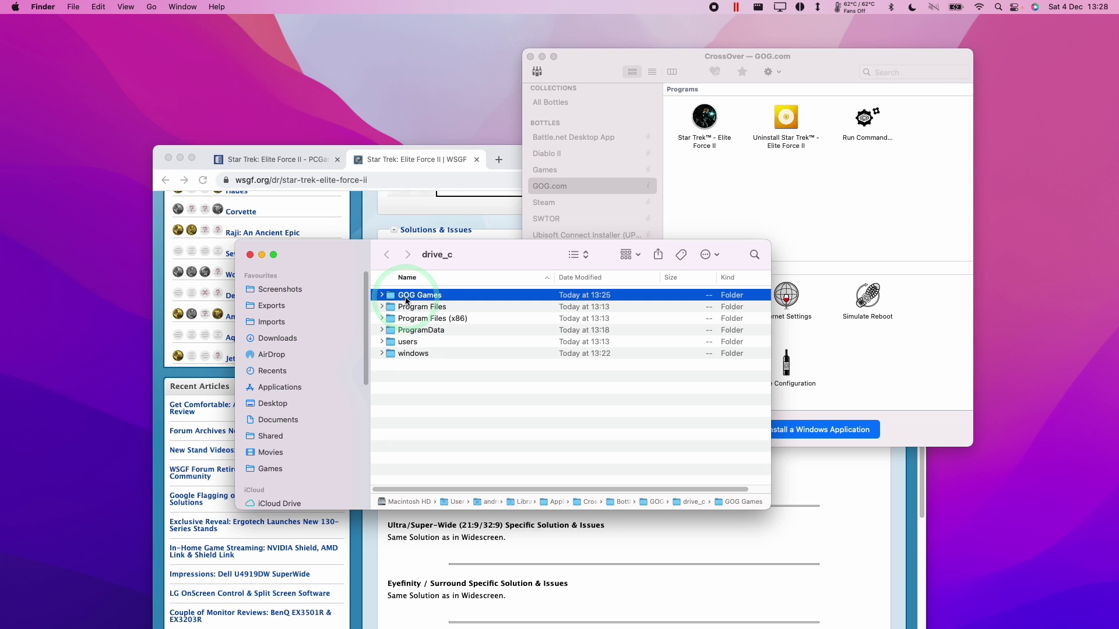
pyautogui.moveTo(473, 259); pyautogui.dragTo(664, 231)
pyautogui.click(631, 281)
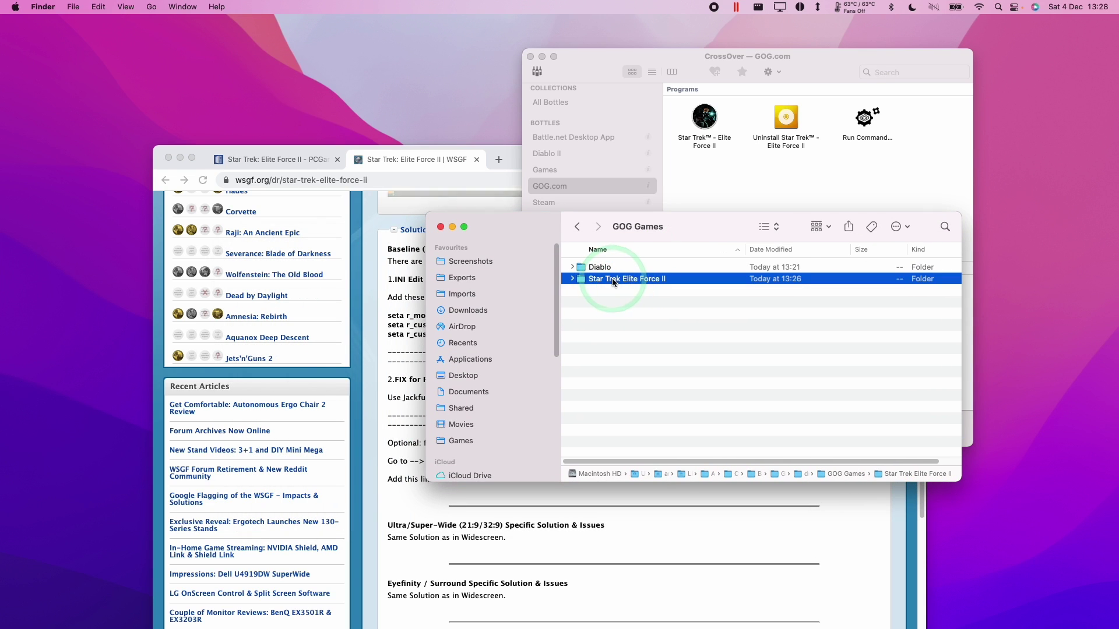
pyautogui.doubleClick(611, 279)
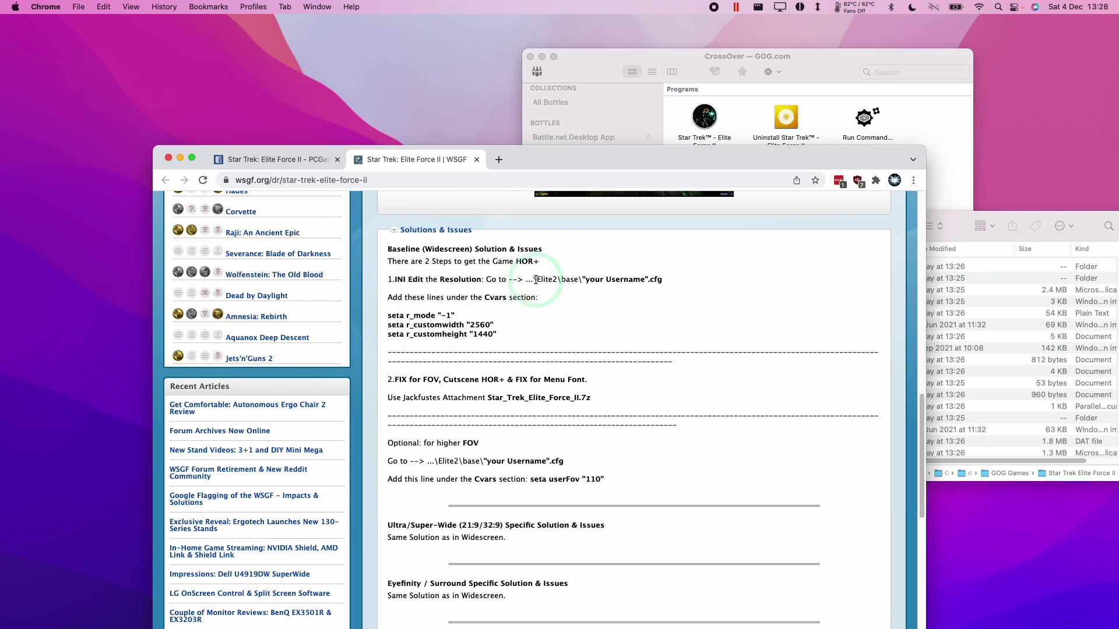
# Open the base folder and select crossover.cfg for its Open With options
pyautogui.moveTo(533, 280); pyautogui.dragTo(642, 282)
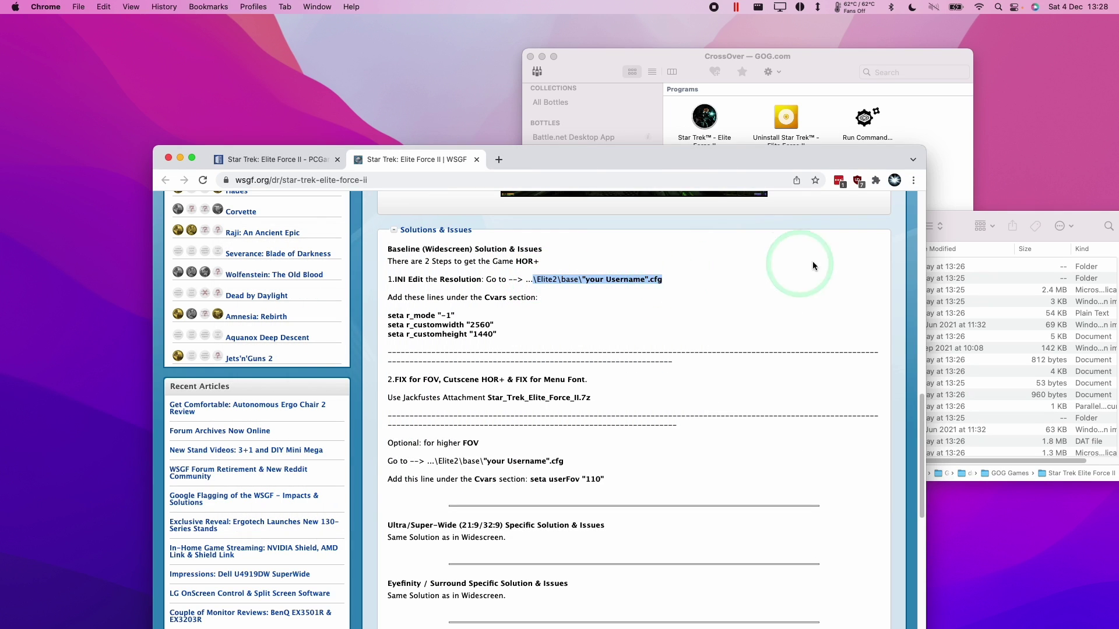
pyautogui.click(967, 238)
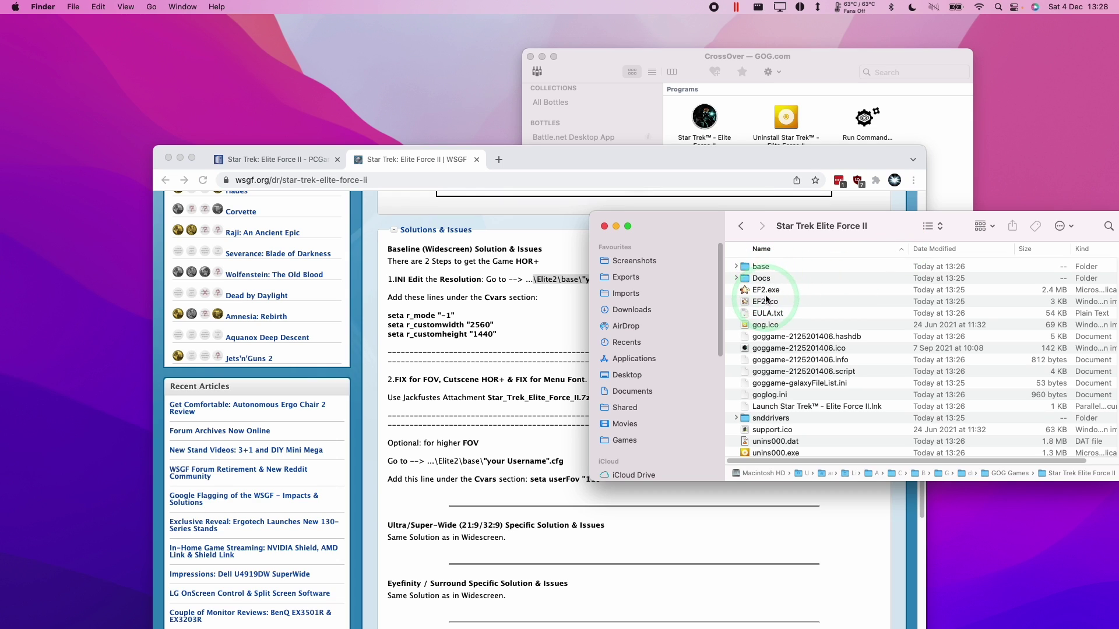
pyautogui.doubleClick(760, 267)
pyautogui.click(584, 289)
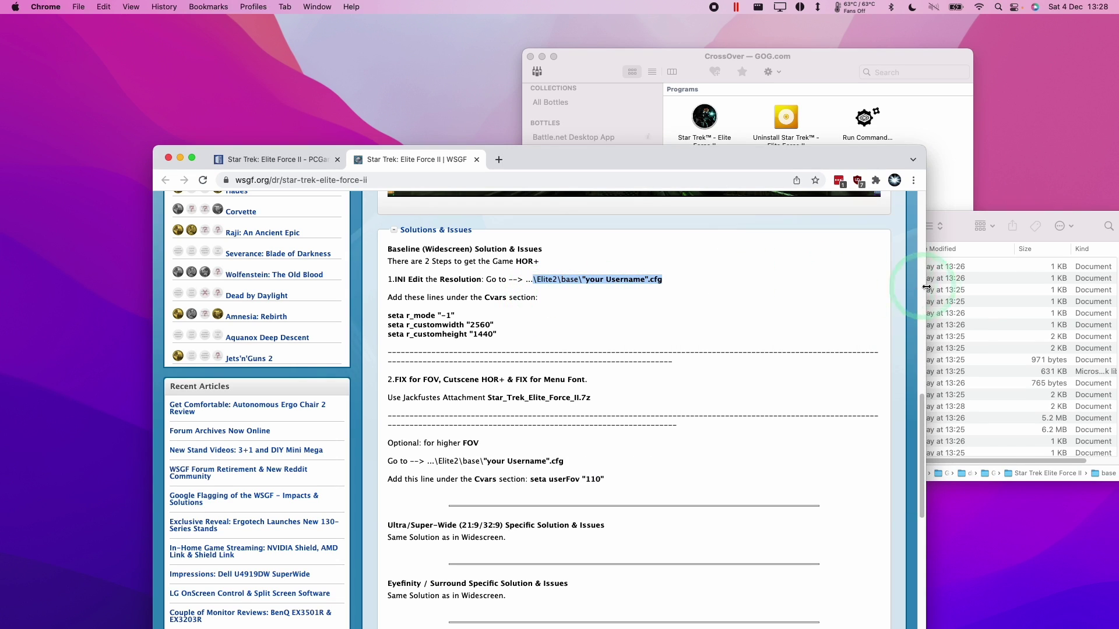
pyautogui.click(927, 287)
pyautogui.click(784, 408)
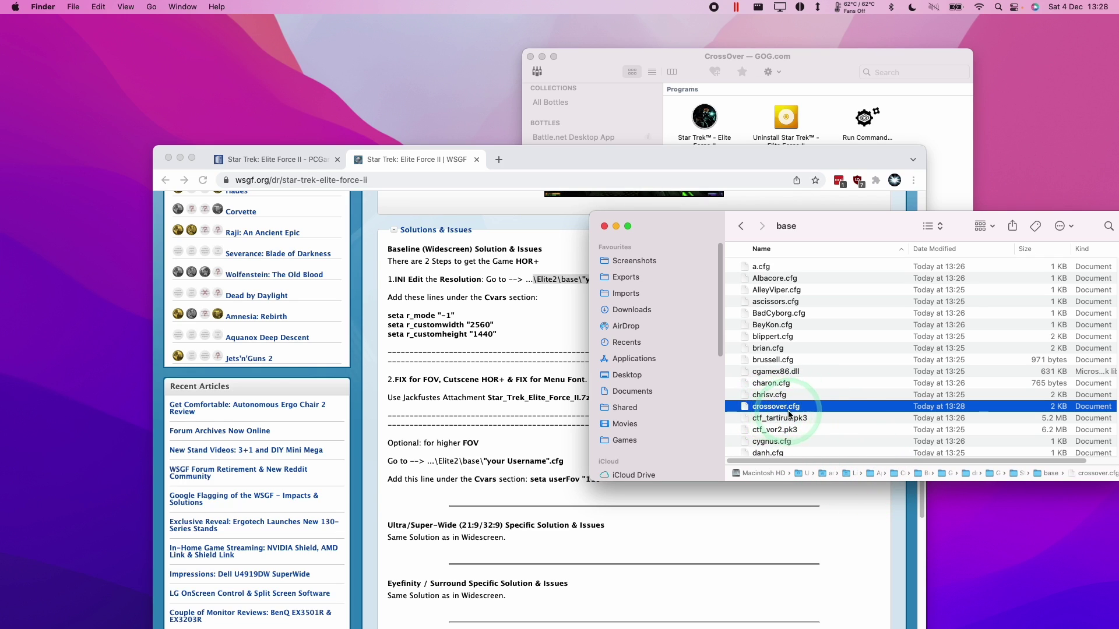
pyautogui.rightClick(767, 409)
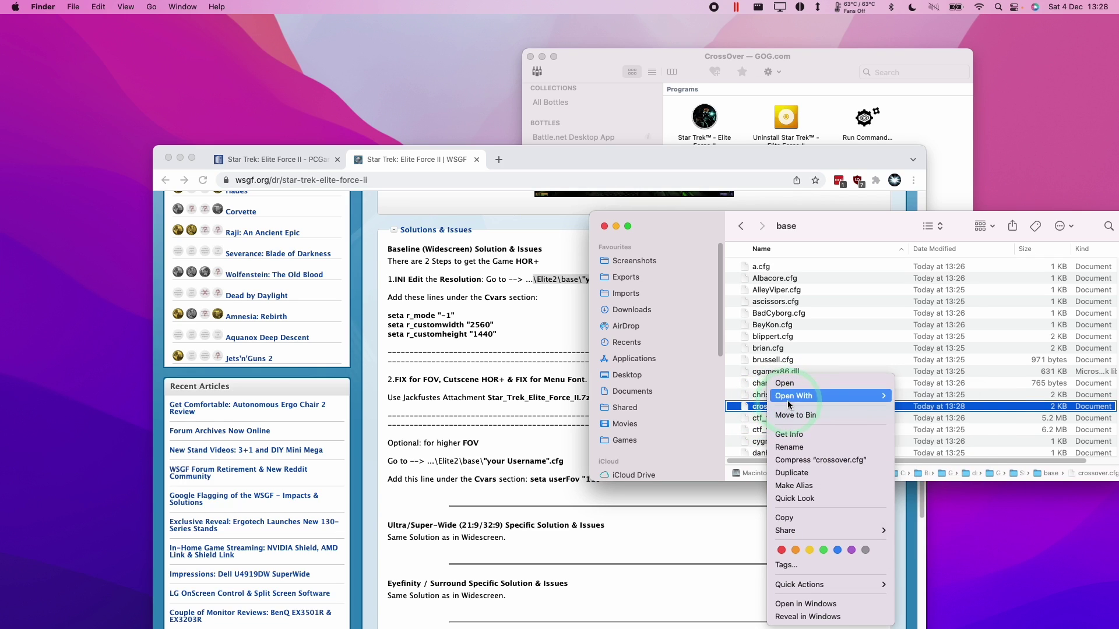
# Open crossover.cfg in TextEdit and copy the guide's three seta resolution lines
pyautogui.moveTo(785, 401)
pyautogui.click(935, 395)
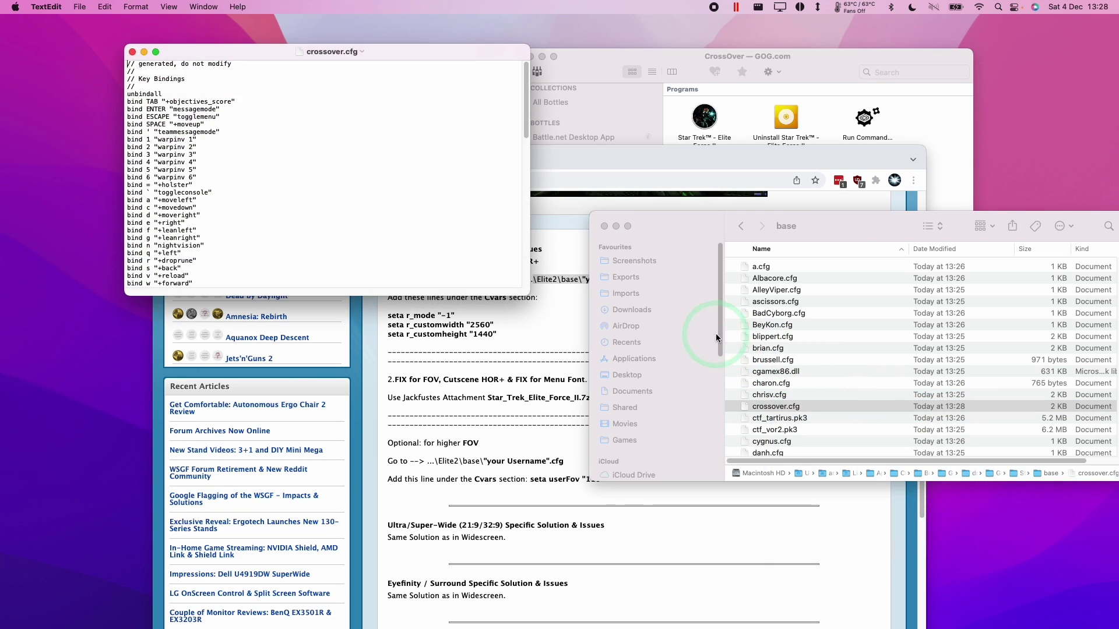
pyautogui.moveTo(387, 314); pyautogui.dragTo(500, 342)
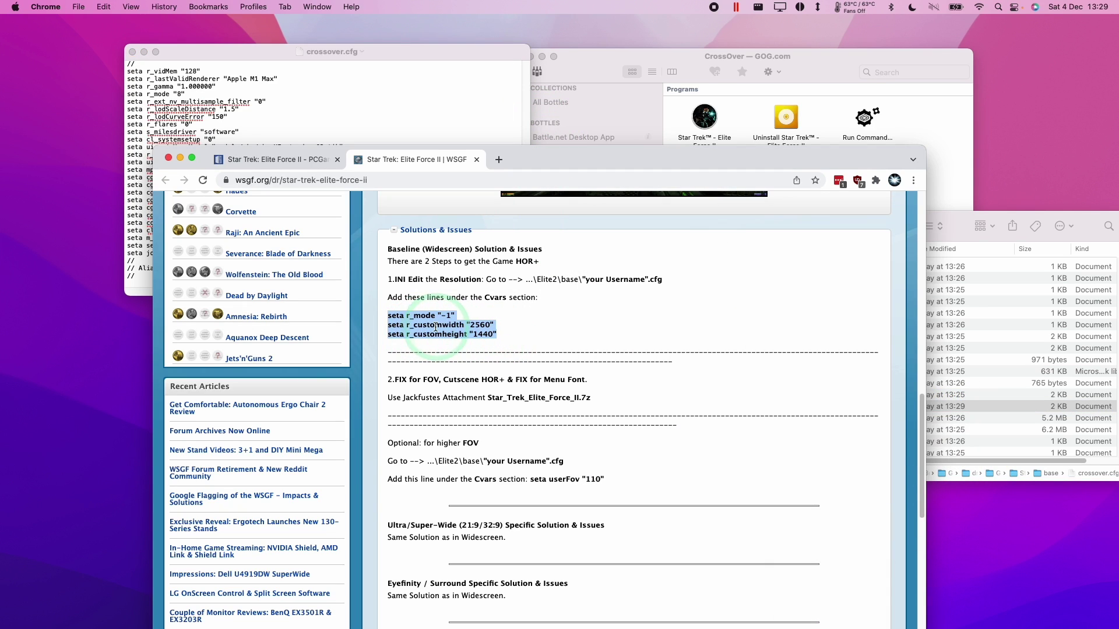
pyautogui.rightClick(435, 328)
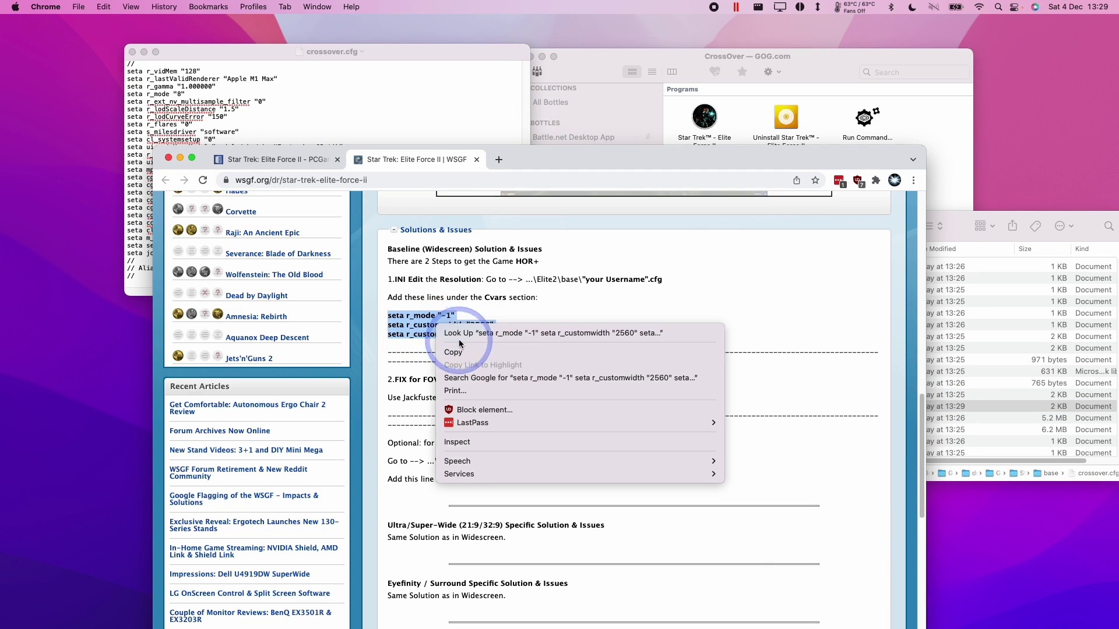
pyautogui.click(454, 344)
# Paste the r_mode, r_customwidth and r_customheight lines after joy_threshold, selecting the 2560 width
pyautogui.scroll(3, 215, 170)
pyautogui.click(214, 171)
pyautogui.scroll(-5, 214, 170)
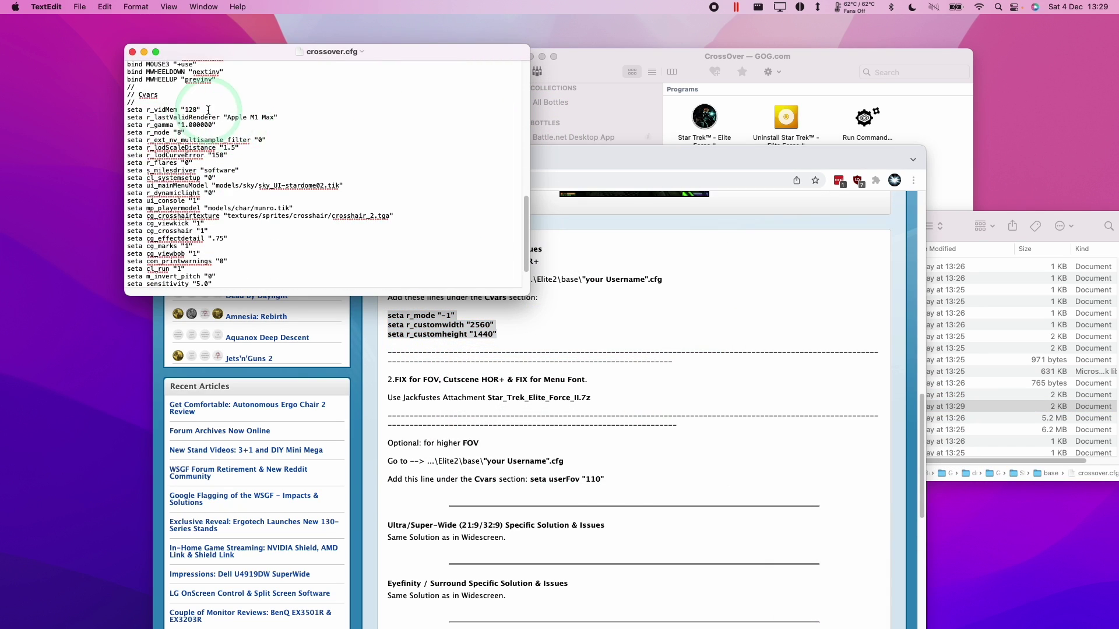
pyautogui.click(167, 252)
pyautogui.press('Return')
pyautogui.click(138, 259)
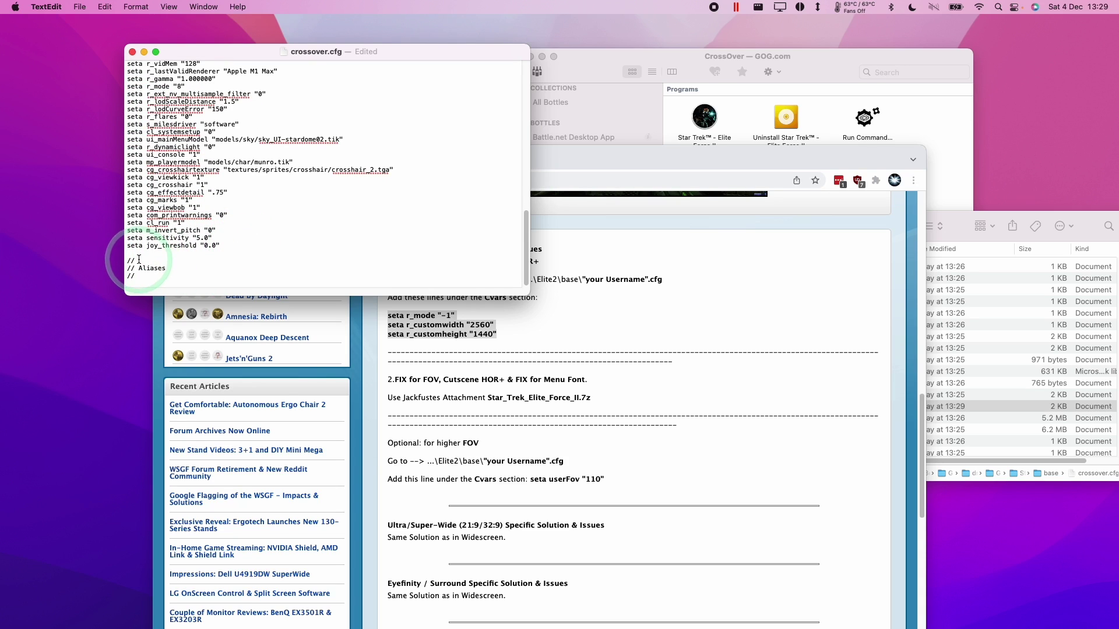
pyautogui.rightClick(134, 255)
pyautogui.click(161, 294)
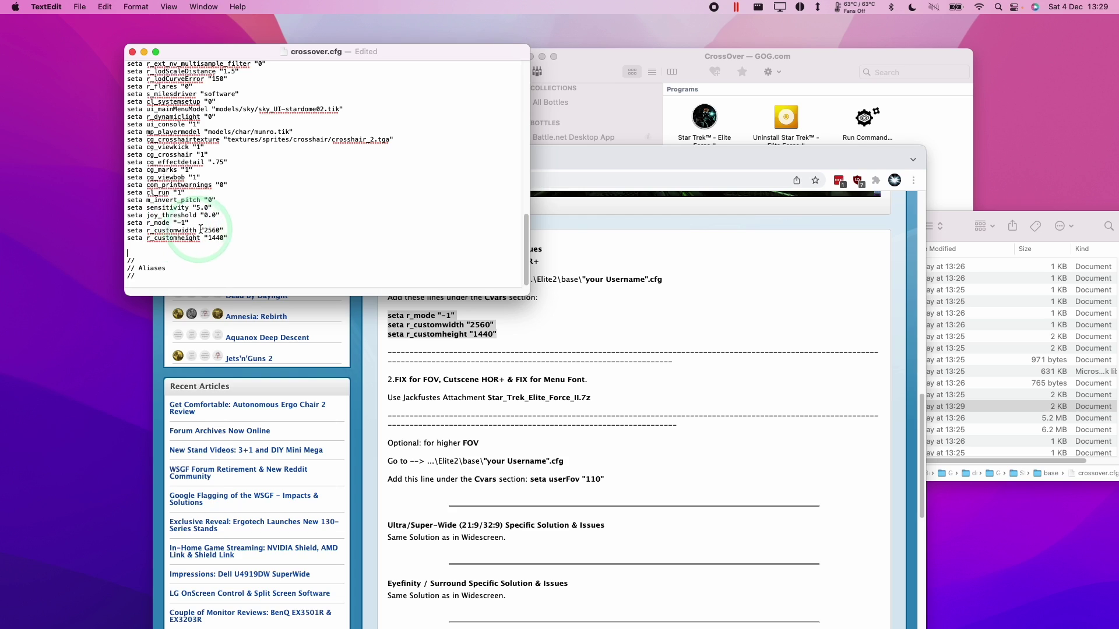
pyautogui.moveTo(200, 229); pyautogui.dragTo(224, 231)
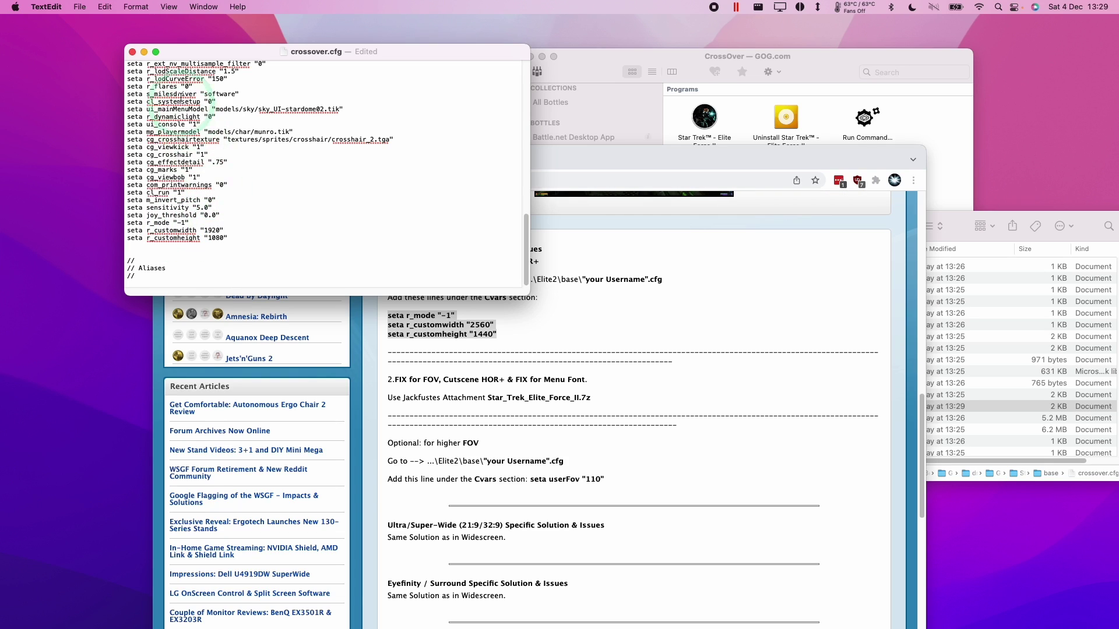
# Quit the running Elite Force II and save crossover.cfg with Save Anyway
pyautogui.rightClick(739, 606)
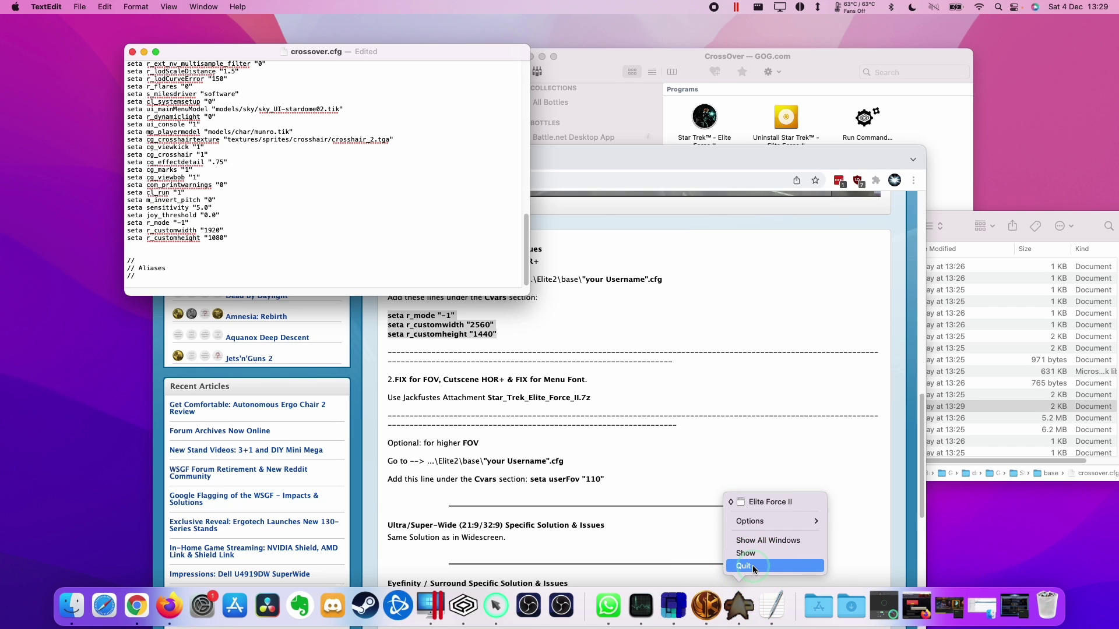
pyautogui.click(753, 567)
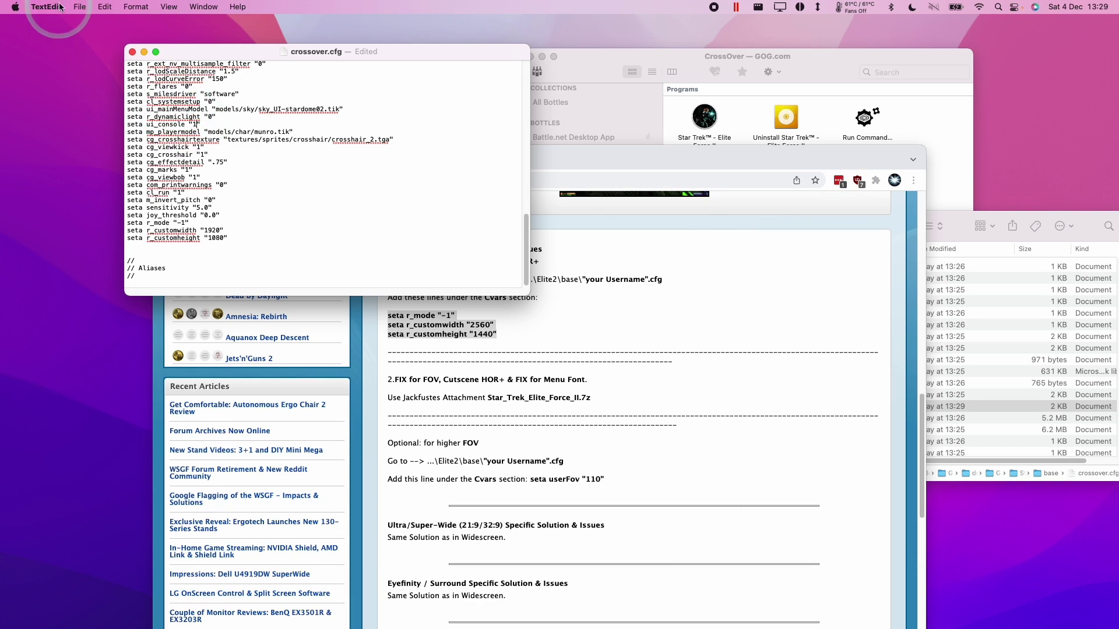
pyautogui.click(80, 7)
pyautogui.click(97, 76)
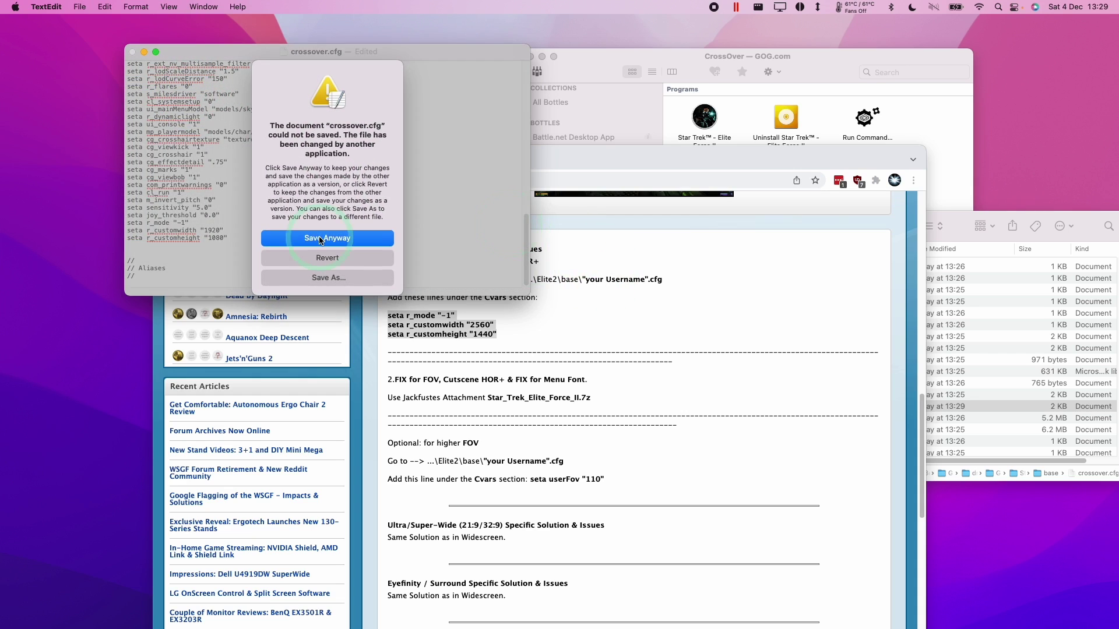
pyautogui.click(321, 239)
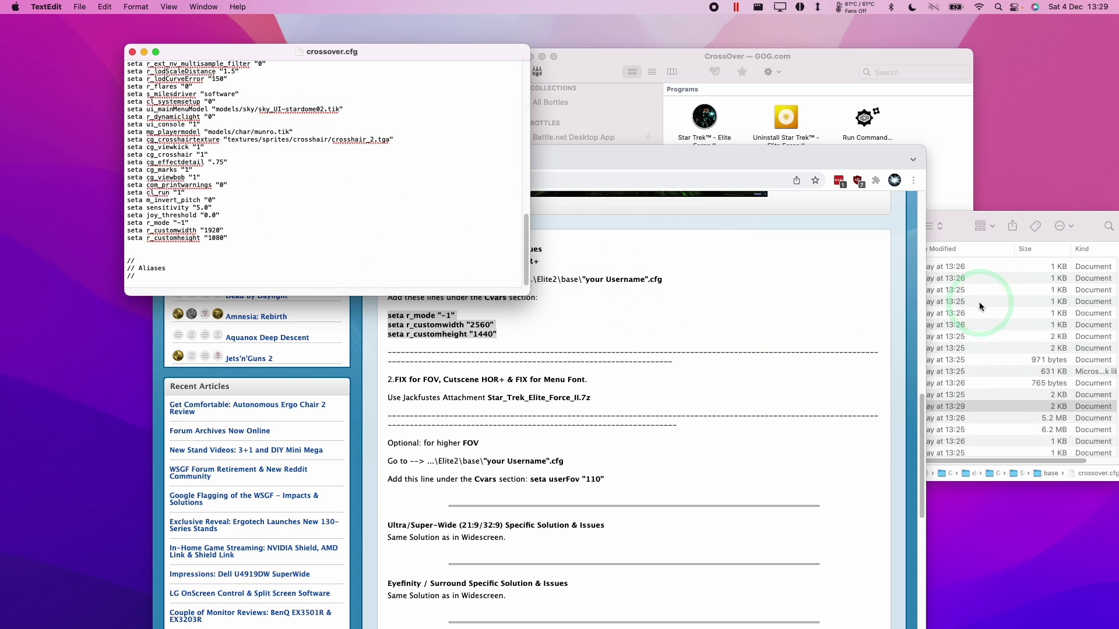
pyautogui.click(979, 306)
pyautogui.click(140, 56)
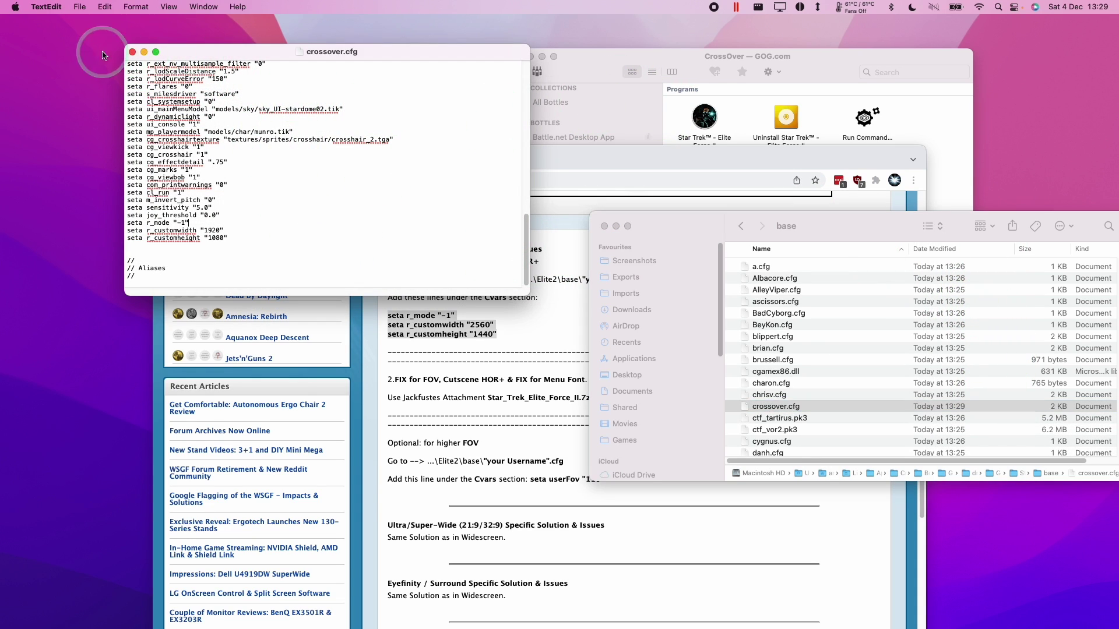
# Close crossover.cfg, launch Star Trek: Elite Force II and check its Video configuration
pyautogui.click(131, 53)
pyautogui.click(636, 57)
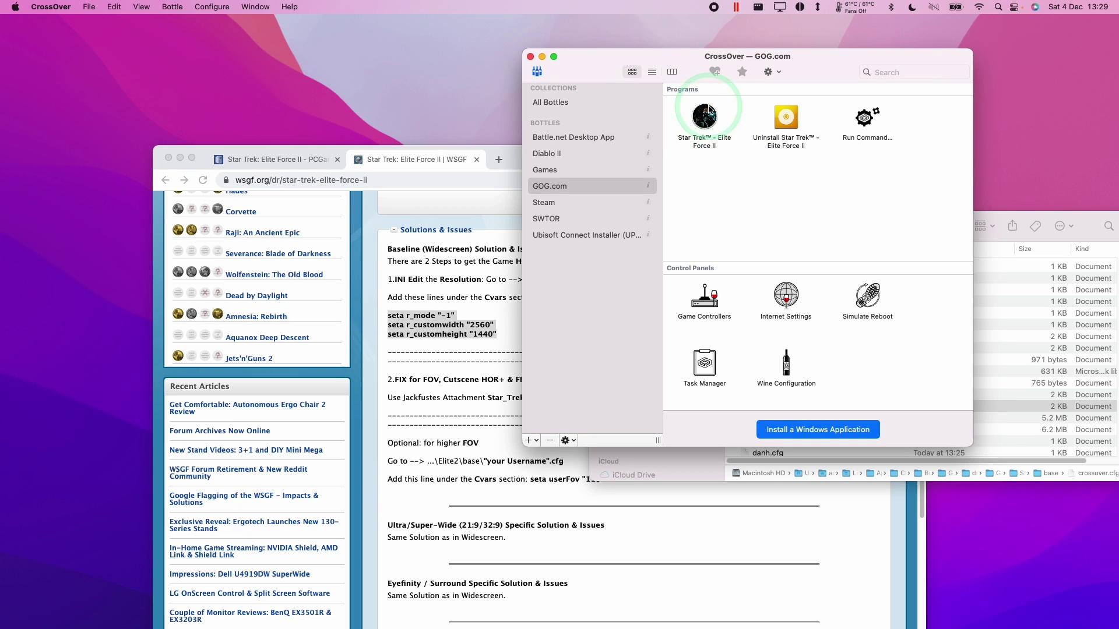
pyautogui.doubleClick(705, 117)
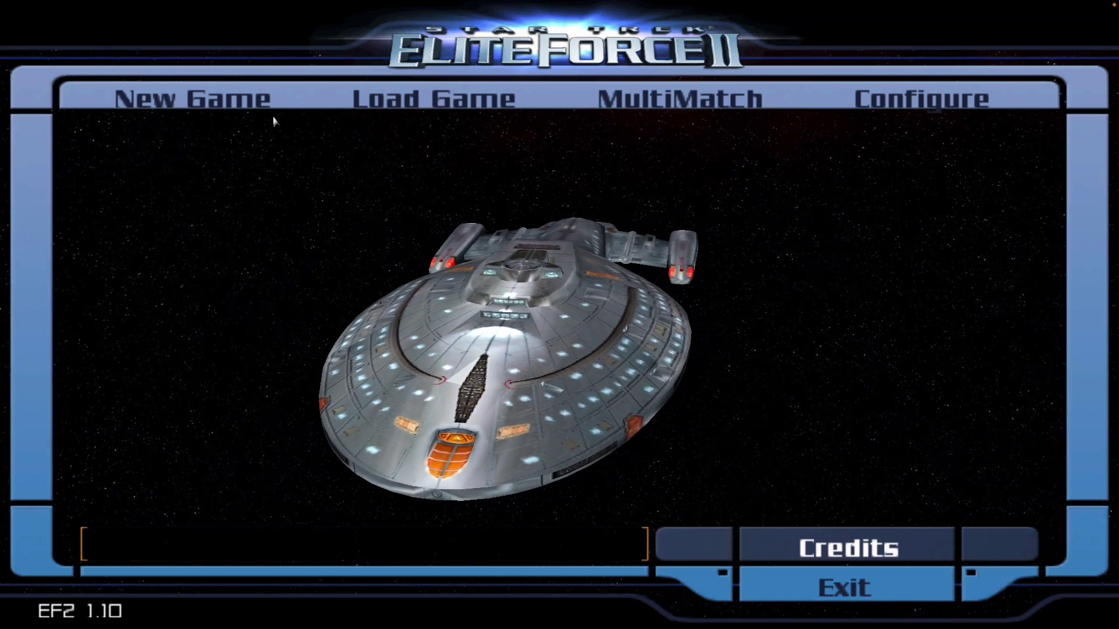
pyautogui.click(920, 95)
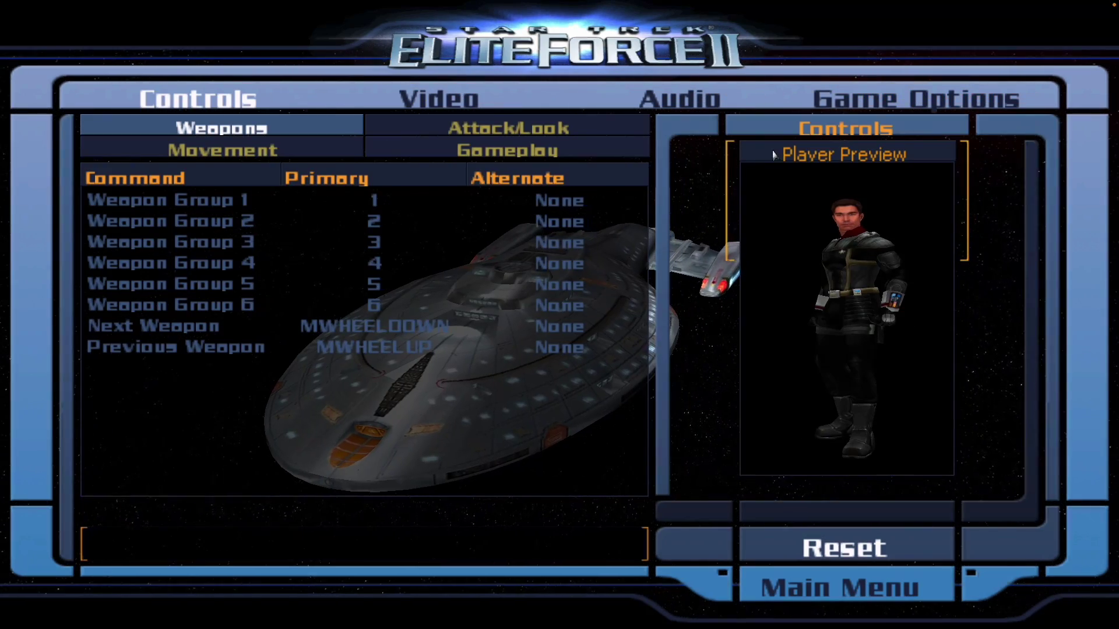
pyautogui.click(440, 98)
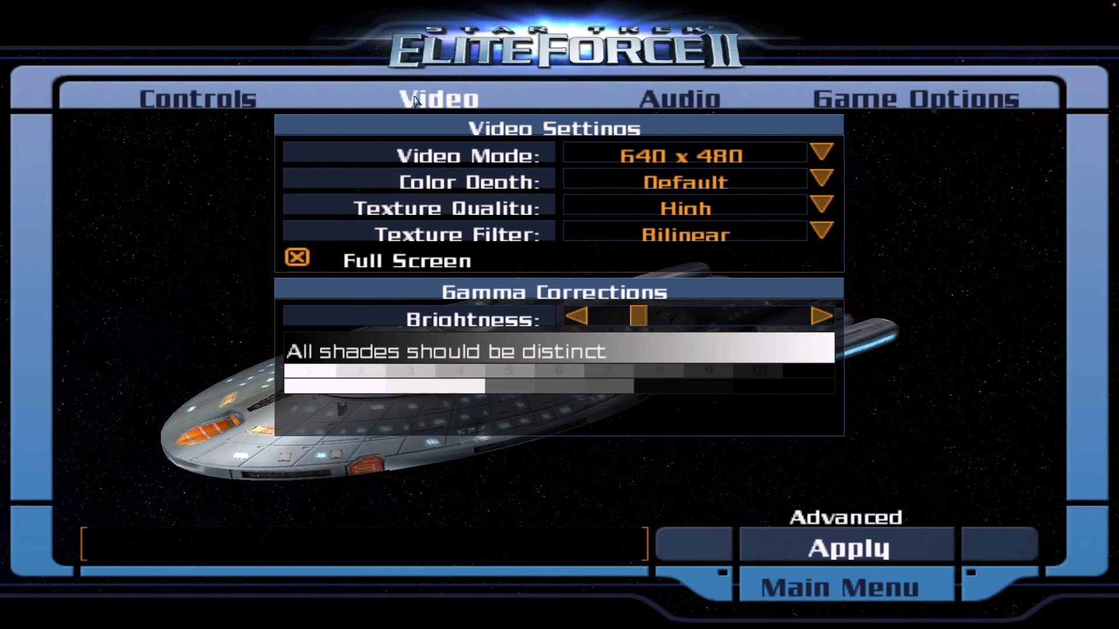
# Start a New Game on Easy skill and accept the training session
pyautogui.press('Escape')
pyautogui.click(253, 104)
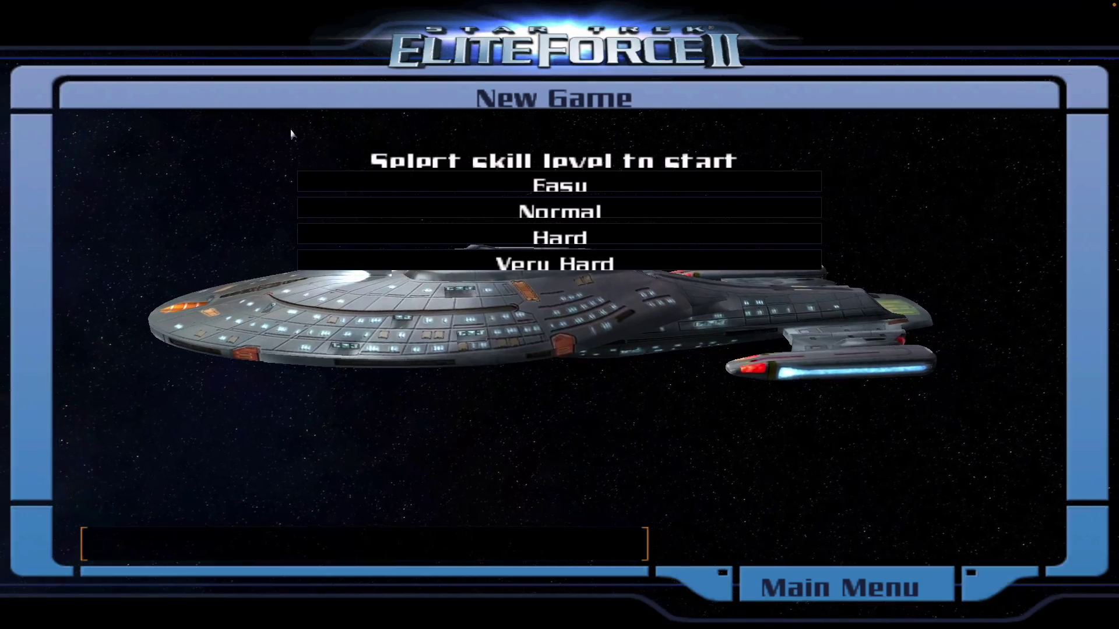
pyautogui.click(475, 172)
pyautogui.click(582, 396)
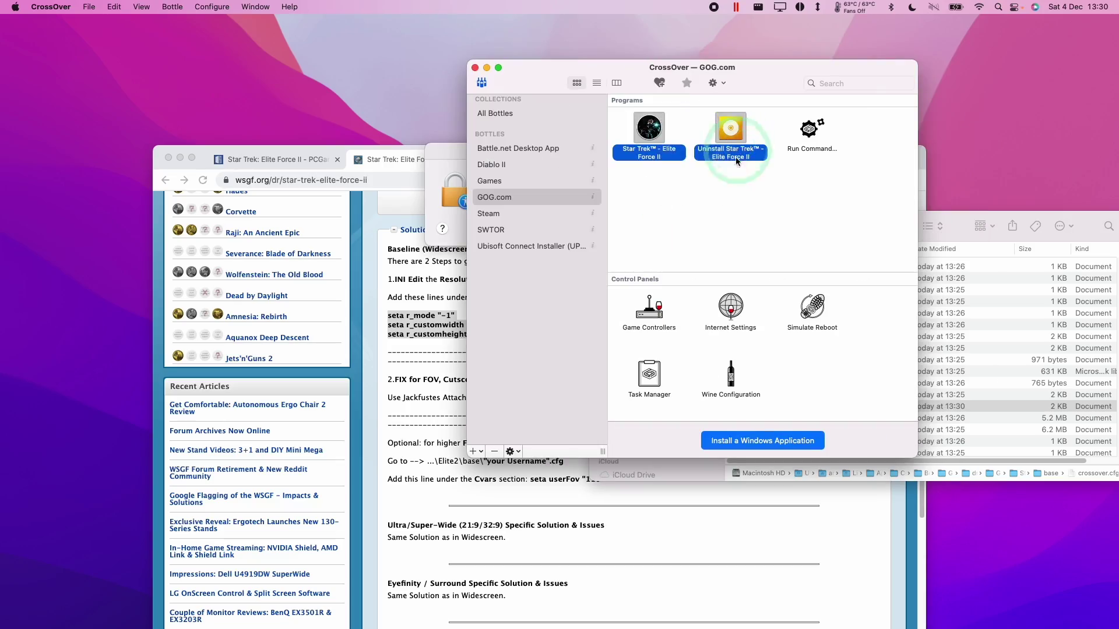
# Open Run Command with GOG.com kept as the bottle
pyautogui.doubleClick(664, 130)
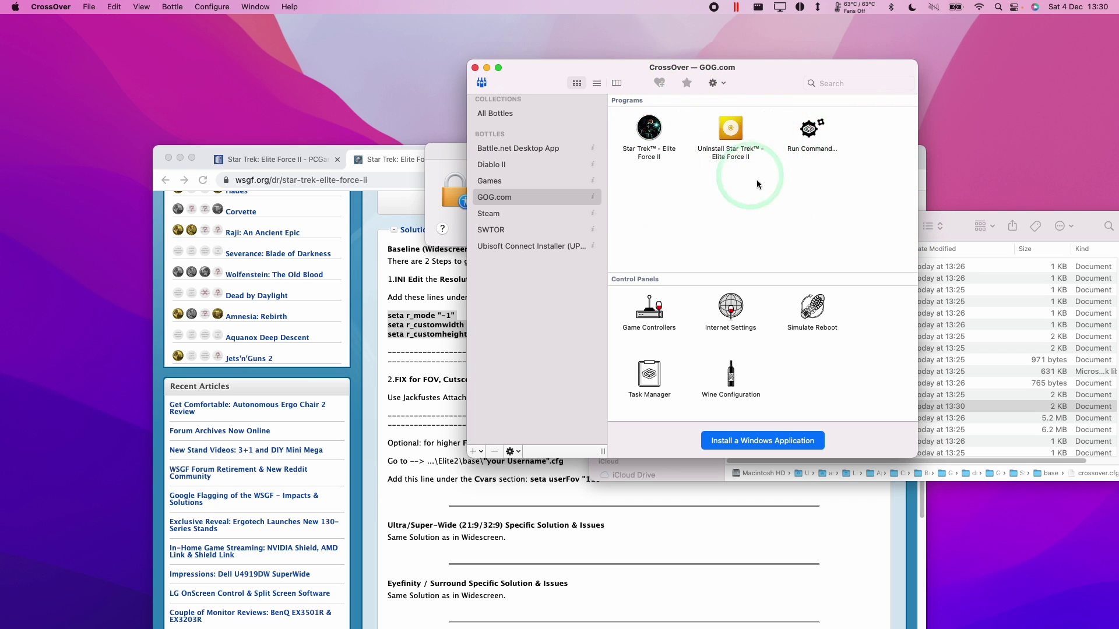
pyautogui.doubleClick(813, 127)
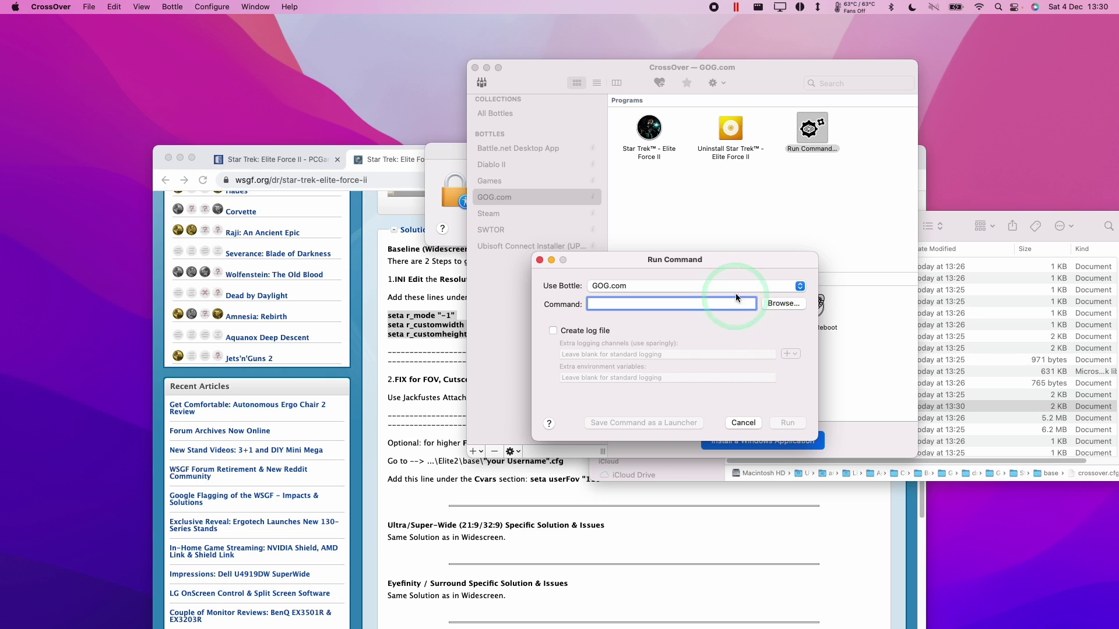
pyautogui.click(739, 285)
pyautogui.click(688, 288)
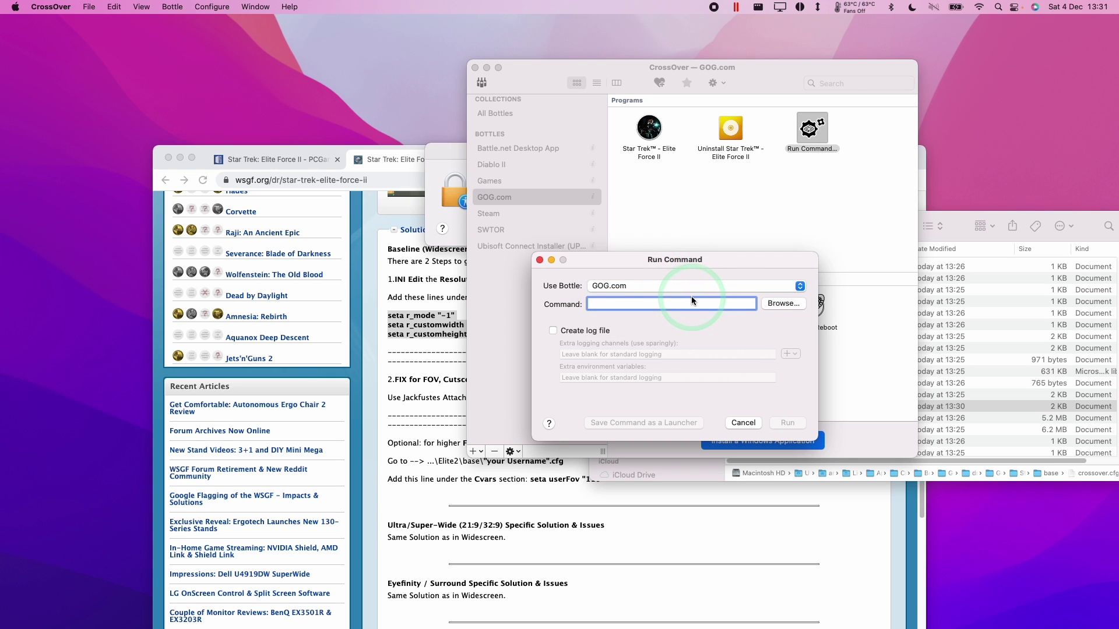
# Browse to GOG Games > Diablo and choose Diablo.exe as the command
pyautogui.click(774, 304)
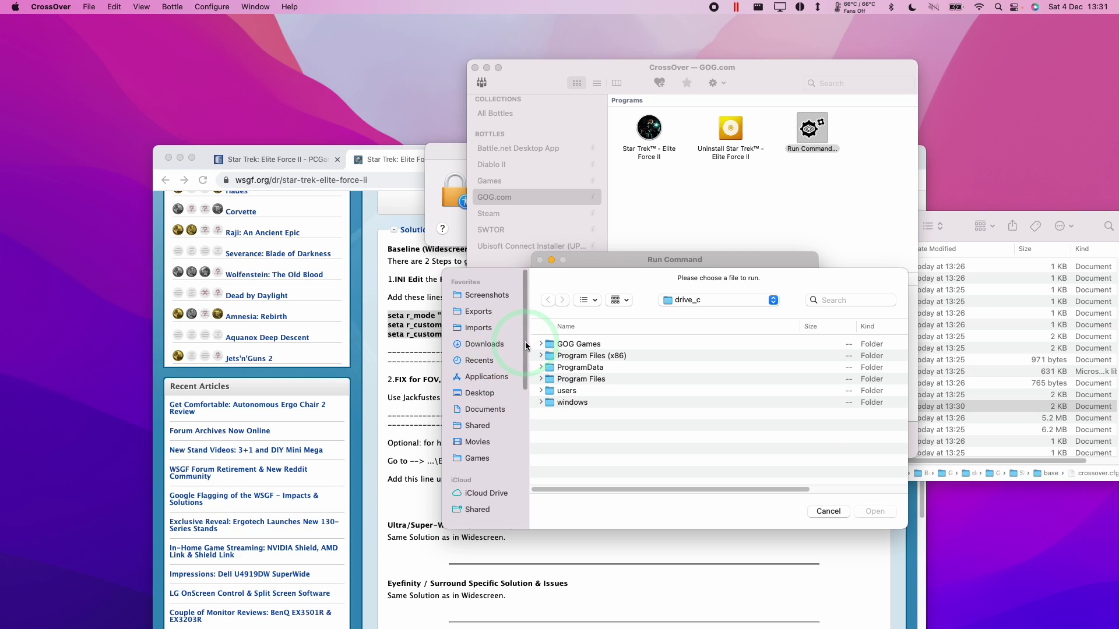
pyautogui.moveTo(528, 341); pyautogui.dragTo(532, 340)
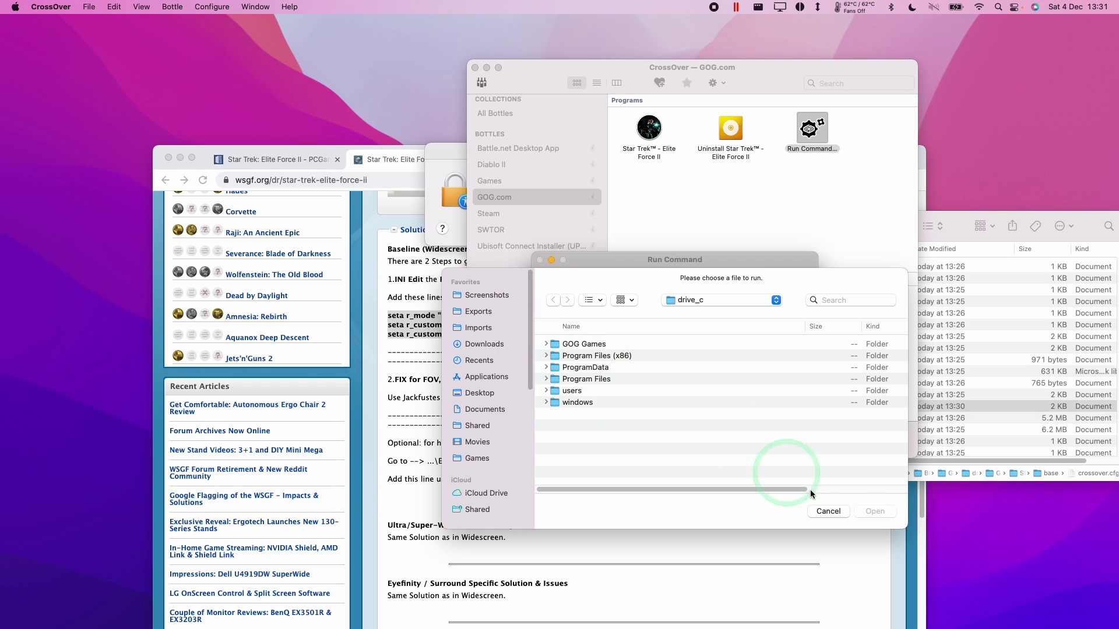
pyautogui.doubleClick(577, 345)
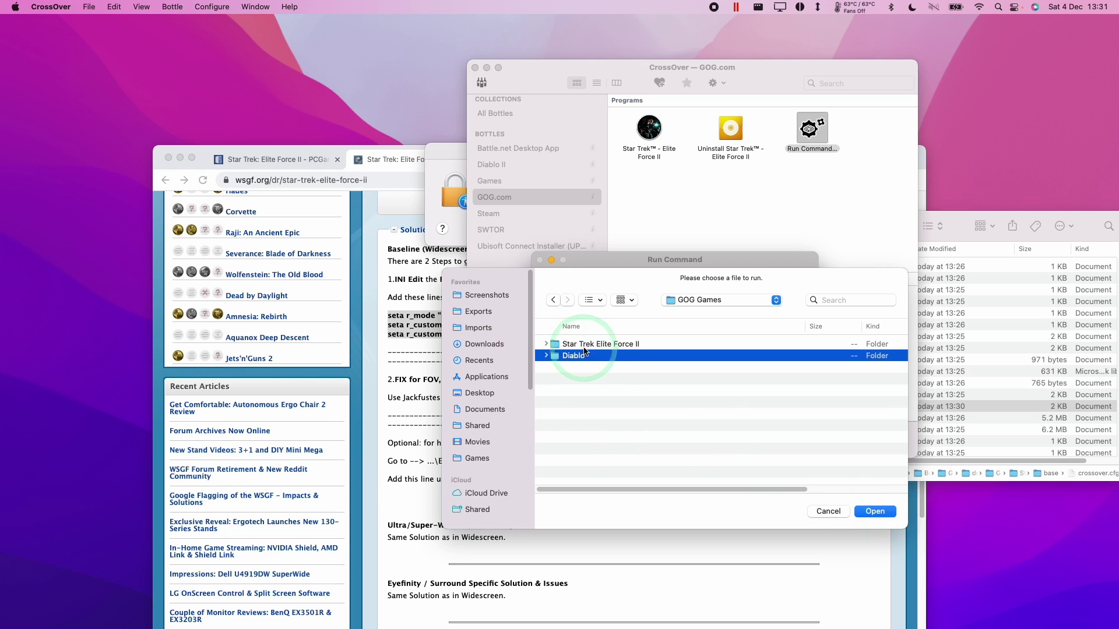
pyautogui.click(582, 357)
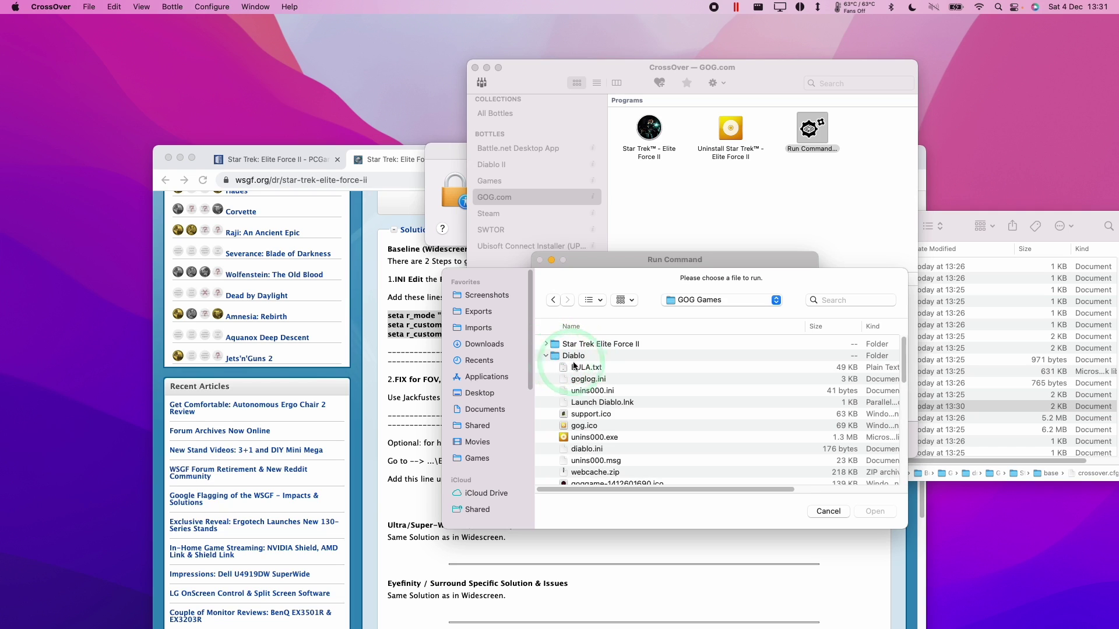
pyautogui.click(574, 359)
pyautogui.scroll(-5, 603, 405)
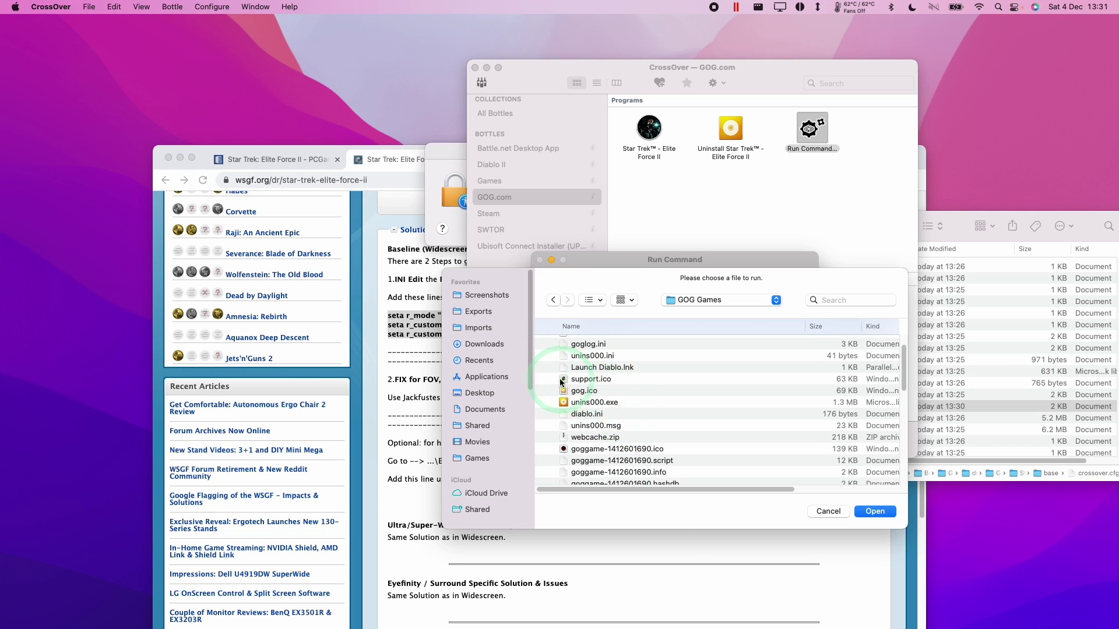
pyautogui.click(594, 461)
pyautogui.scroll(-3, 594, 460)
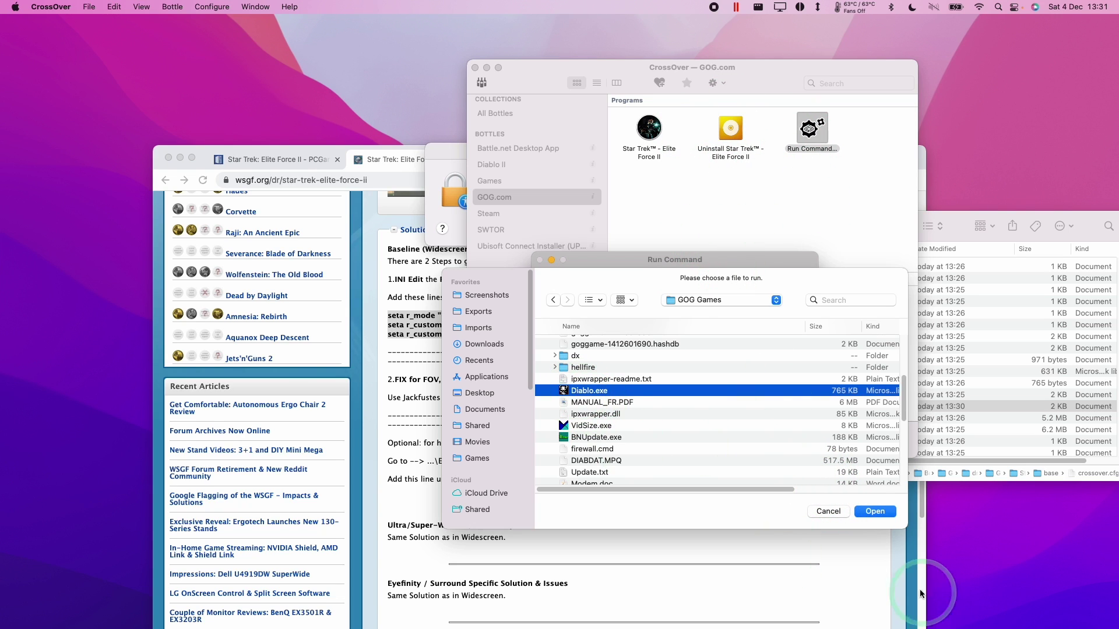
pyautogui.click(875, 511)
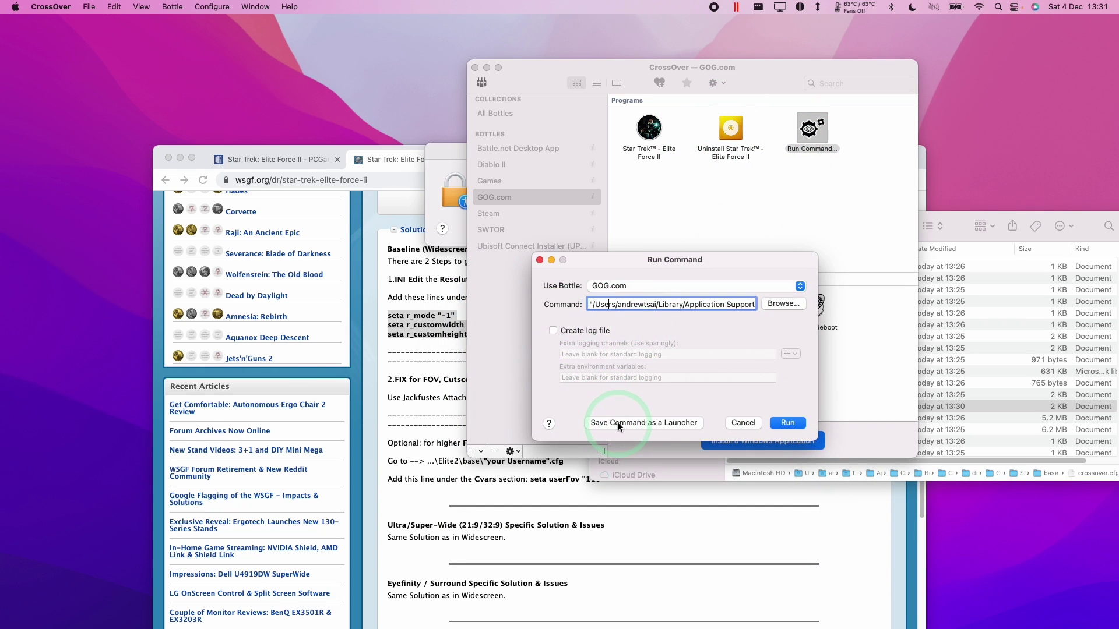
# Save the Diablo.exe command as a launcher and bring the Run Command dialog back forward
pyautogui.press('Return')
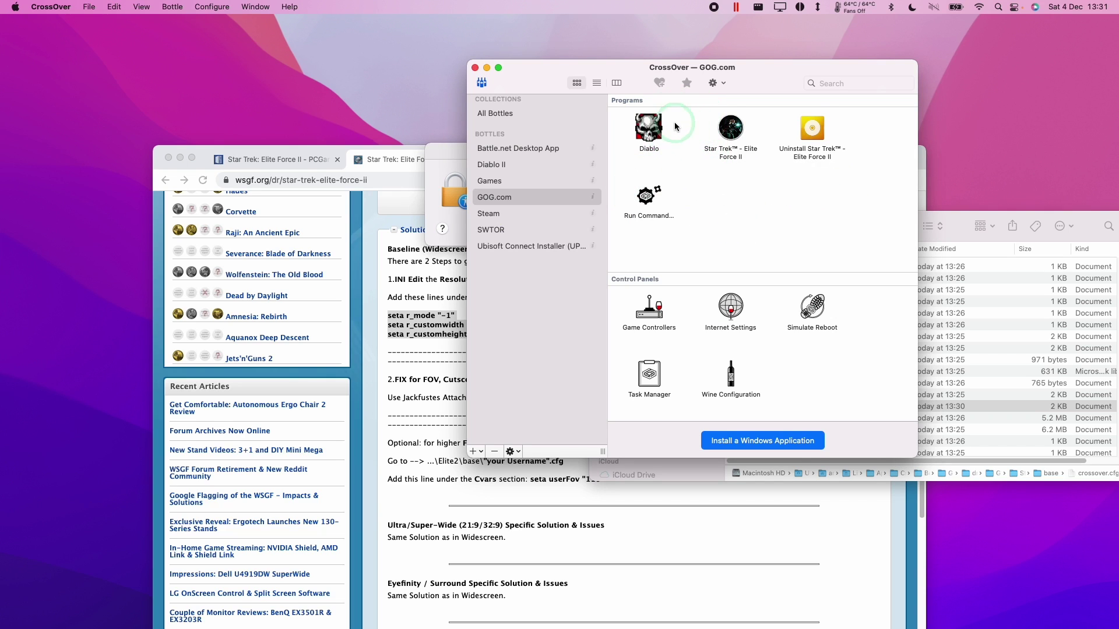
pyautogui.moveTo(639, 66); pyautogui.dragTo(788, 55)
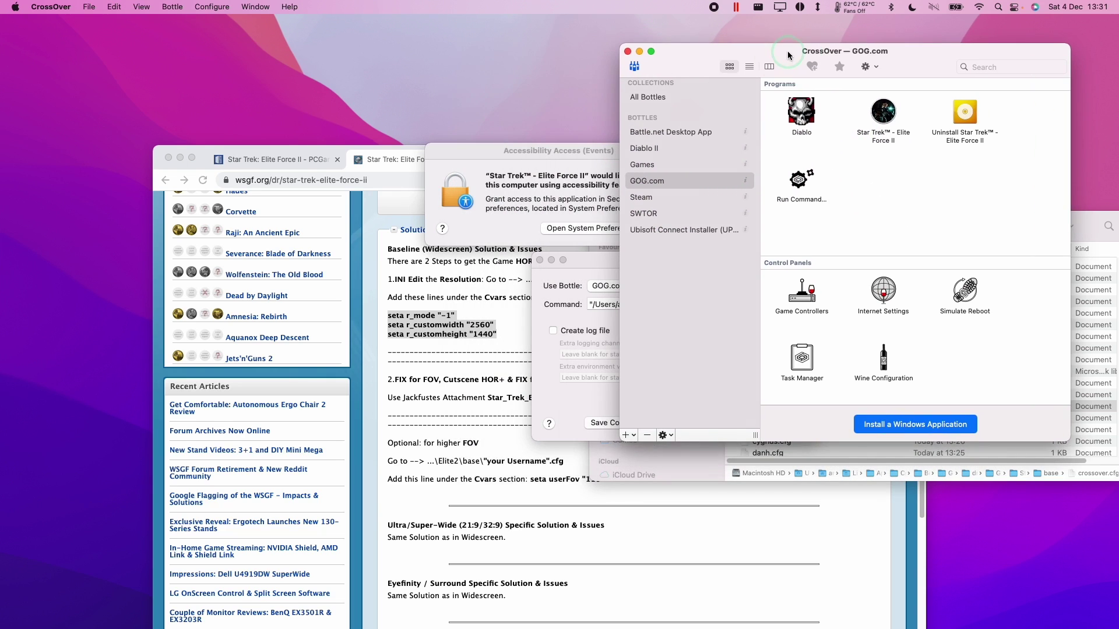
pyautogui.click(586, 267)
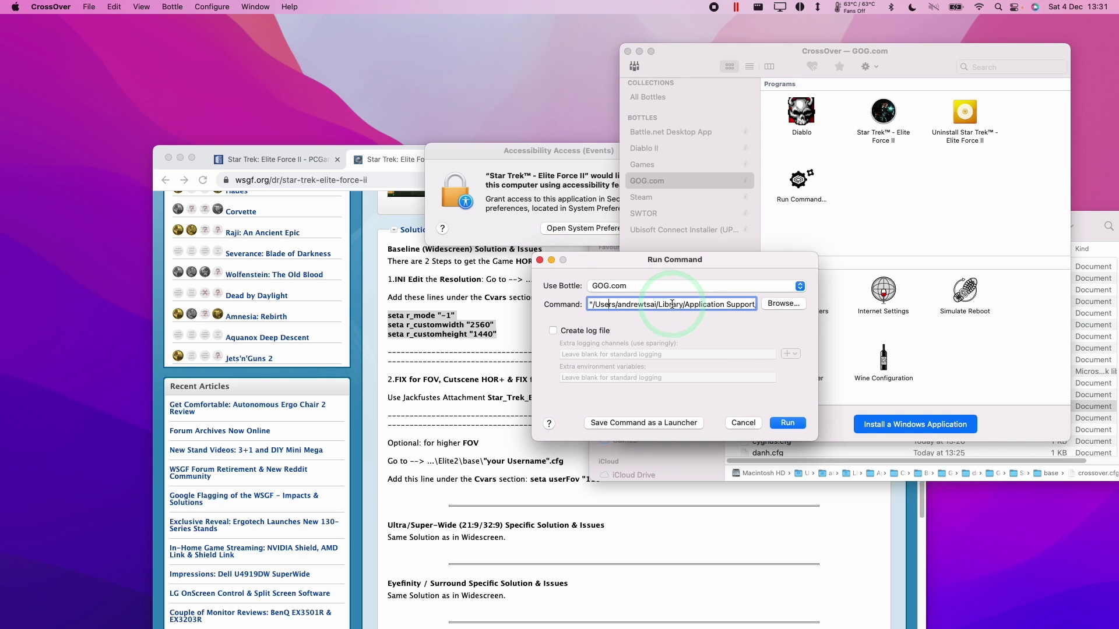